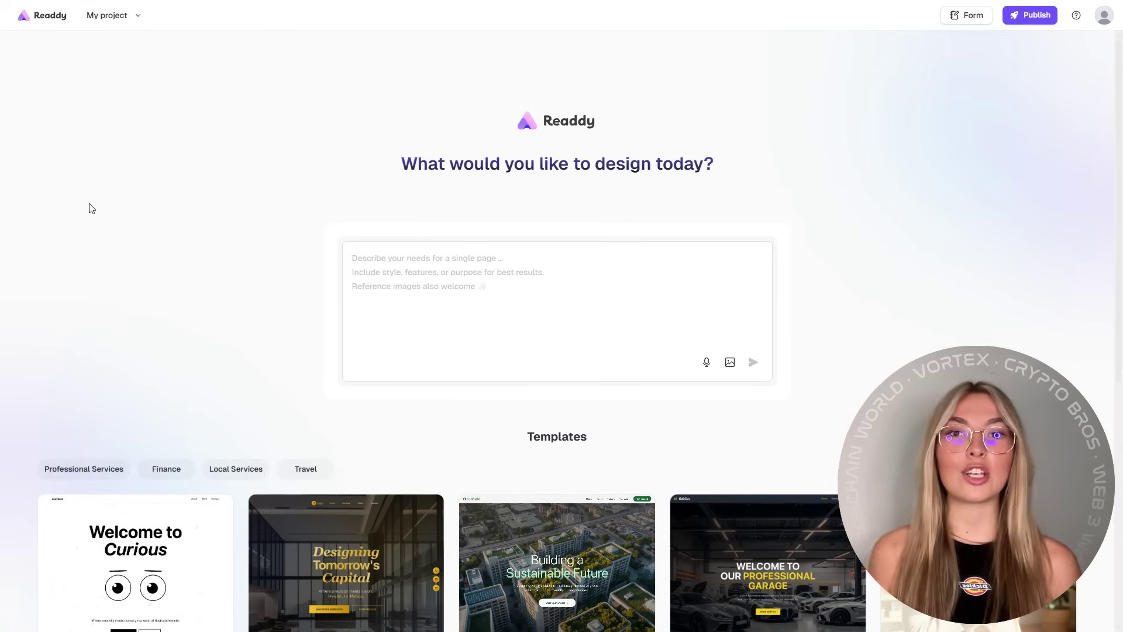
Step: Browse the Templates gallery, including the Creative Studio Site preview
{"action": "scroll", "coordinate": [92, 208], "scroll_direction": "down", "scroll_amount": 4}
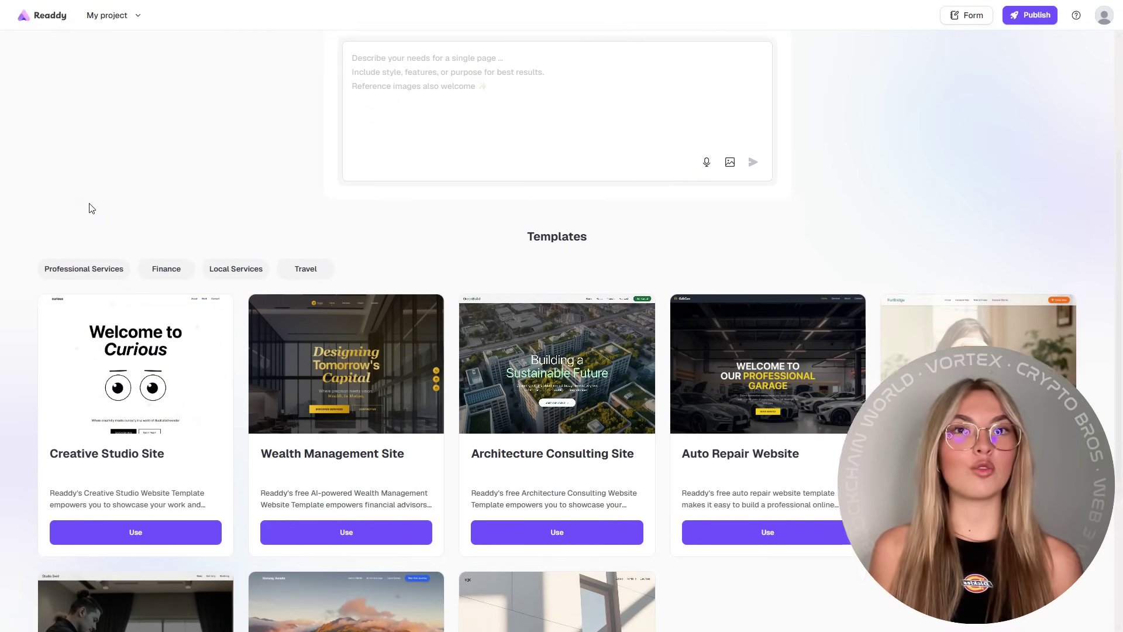
{"action": "scroll", "coordinate": [92, 208], "scroll_direction": "down", "scroll_amount": 3}
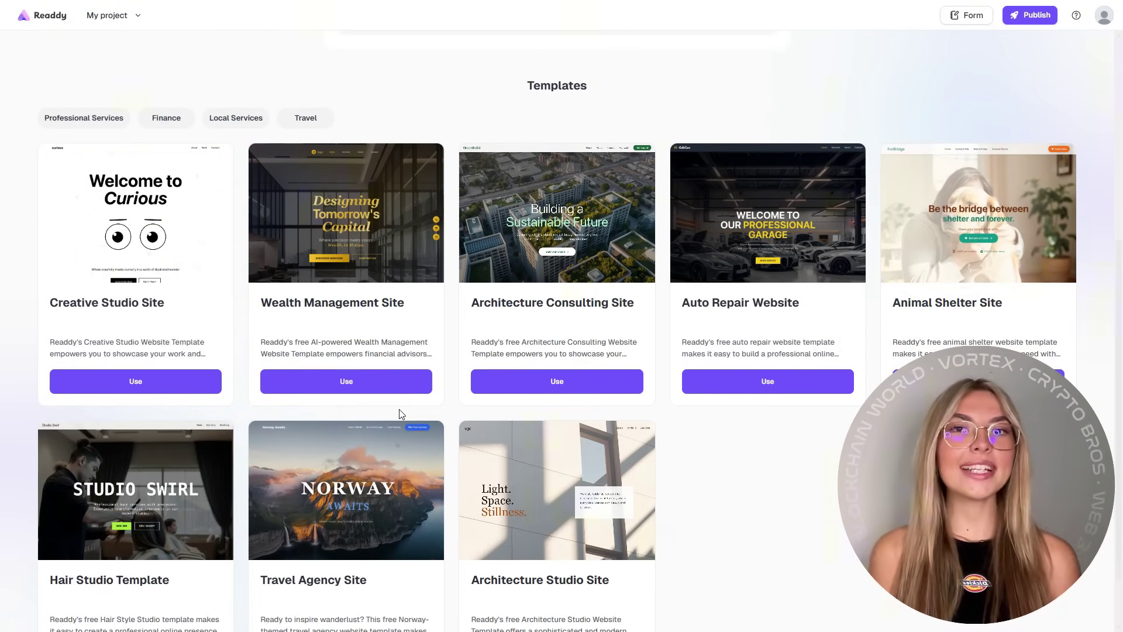
{"action": "mouse_move", "coordinate": [129, 213]}
{"action": "scroll", "coordinate": [346, 410], "scroll_direction": "down", "scroll_amount": 1}
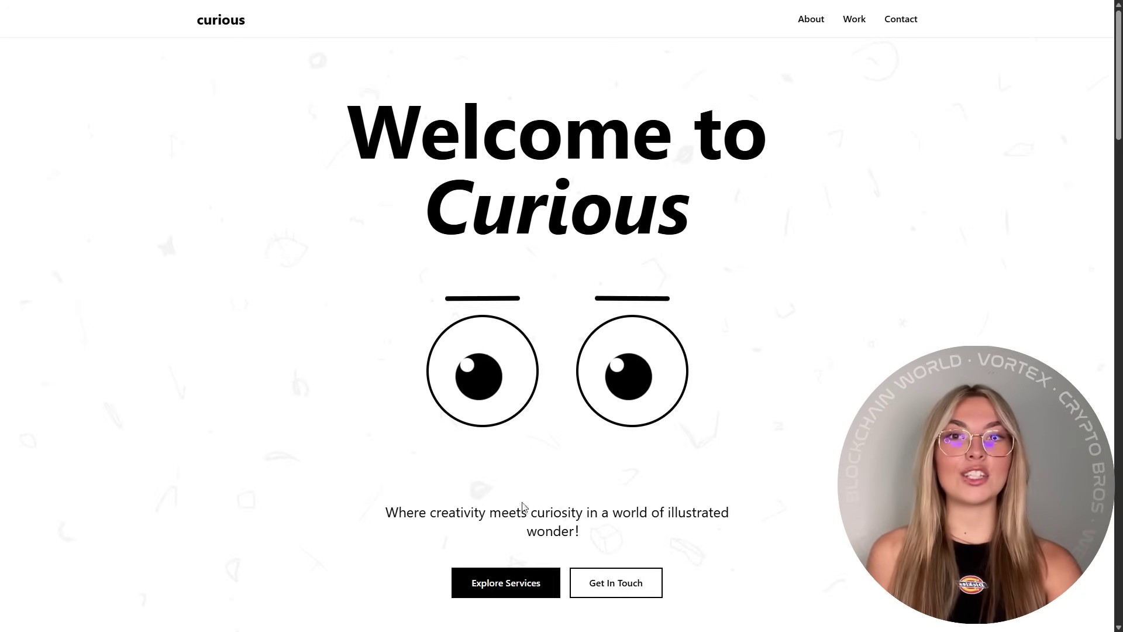
{"action": "scroll", "coordinate": [567, 268], "scroll_direction": "down", "scroll_amount": 7}
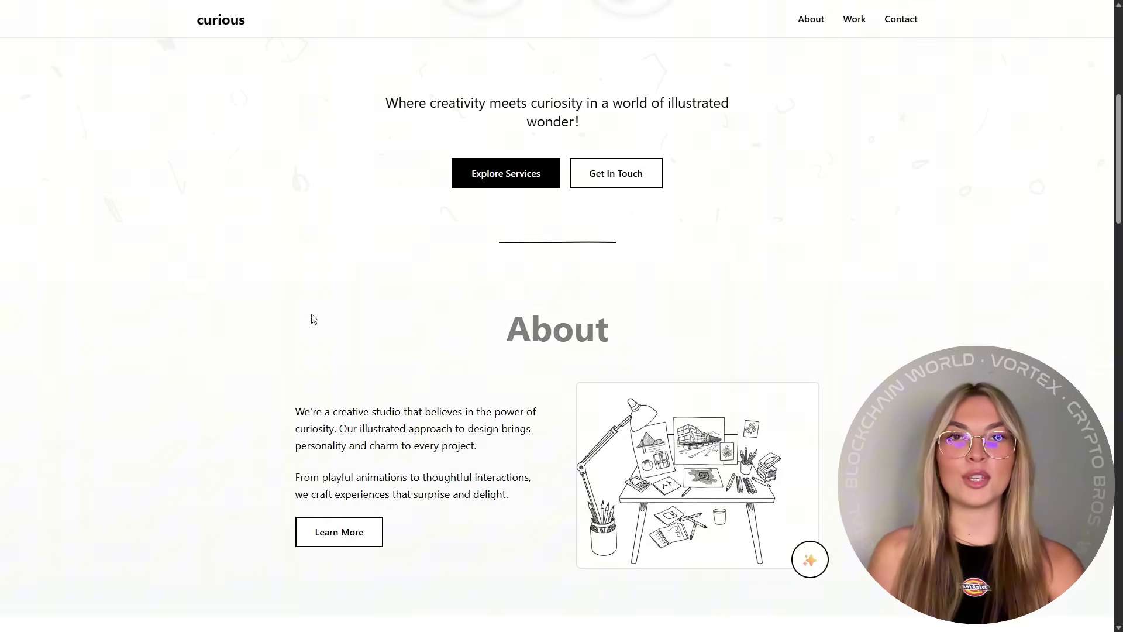
{"action": "scroll", "coordinate": [288, 312], "scroll_direction": "down", "scroll_amount": 7}
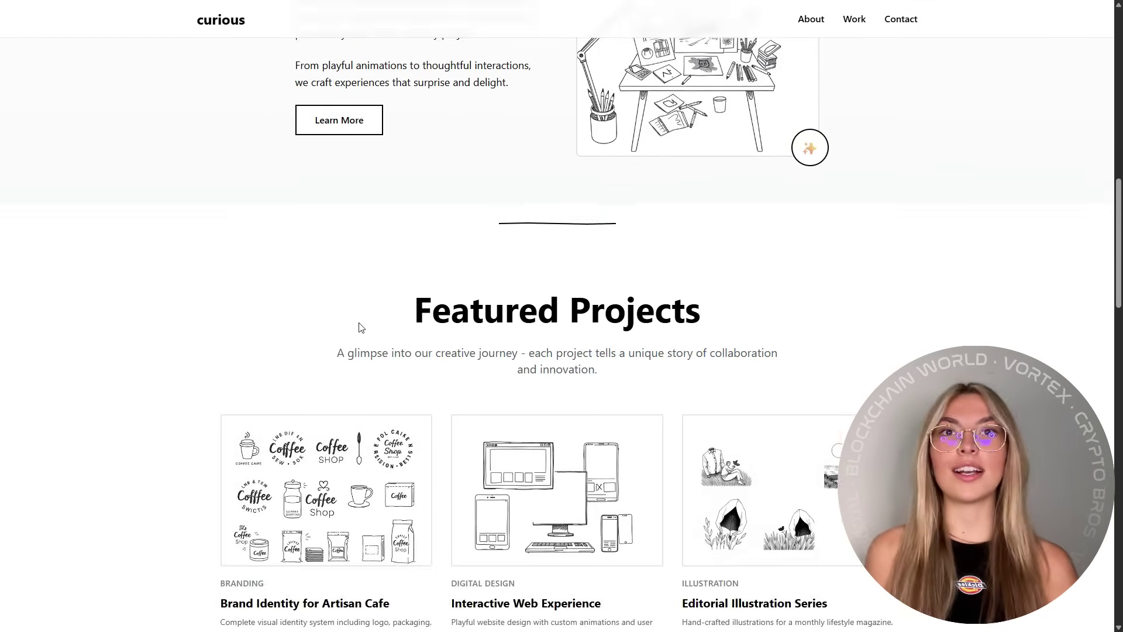
{"action": "scroll", "coordinate": [367, 326], "scroll_direction": "down", "scroll_amount": 10}
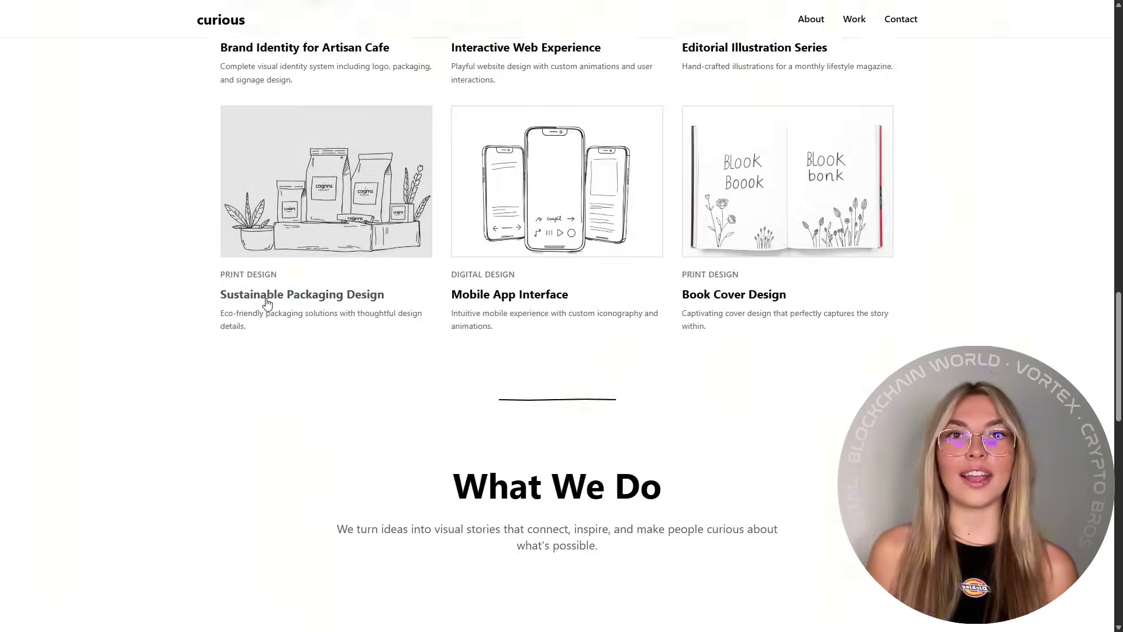
{"action": "scroll", "coordinate": [267, 303], "scroll_direction": "down", "scroll_amount": 10}
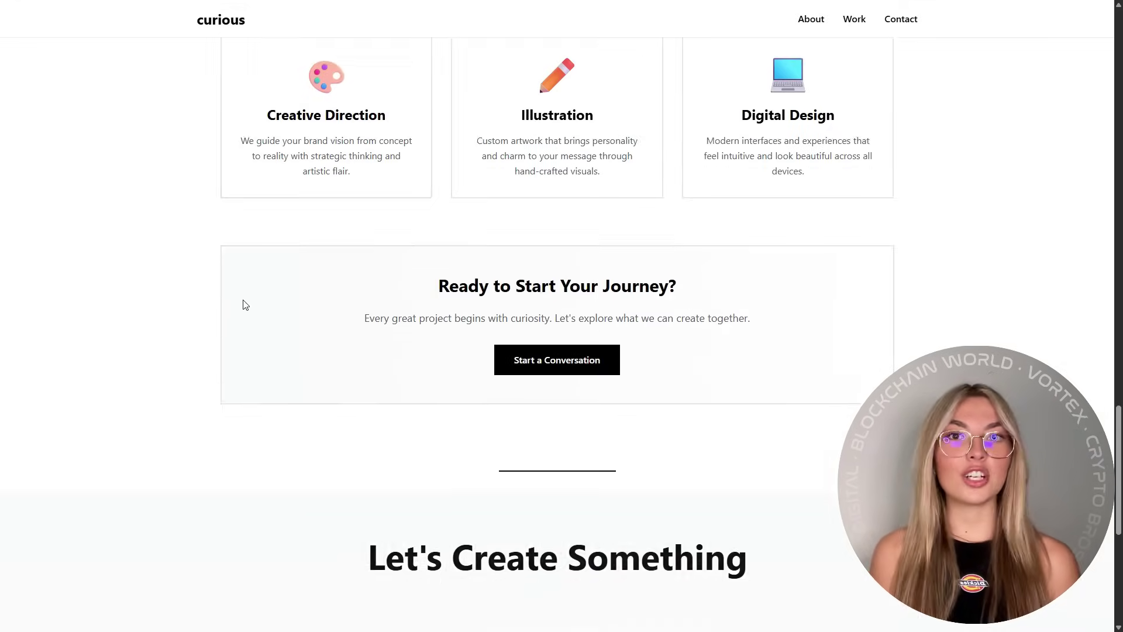
{"action": "scroll", "coordinate": [281, 293], "scroll_direction": "down", "scroll_amount": 7}
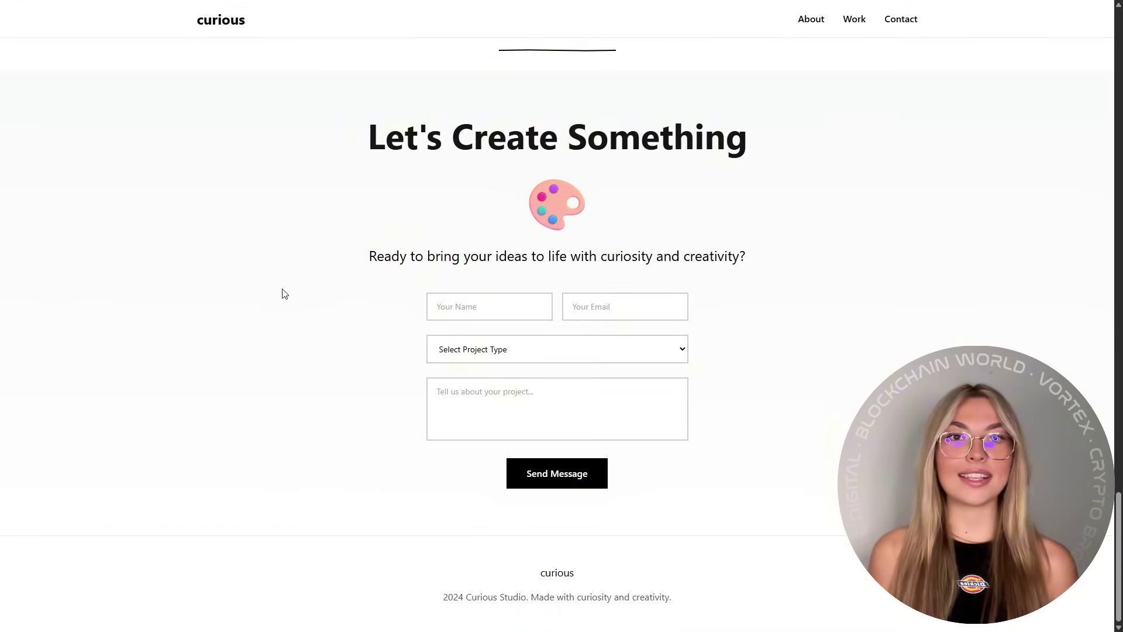
{"action": "scroll", "coordinate": [251, 438], "scroll_direction": "up", "scroll_amount": 20}
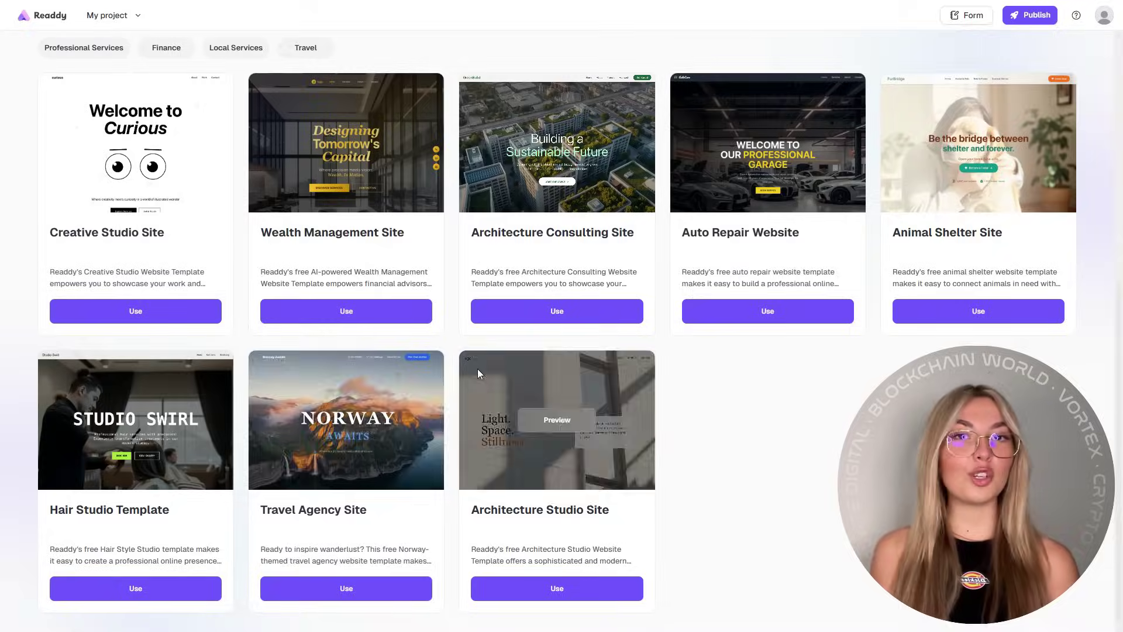
Step: Preview the Travel Agency template and scroll through its Norway Awaits site
{"action": "left_click", "coordinate": [340, 419]}
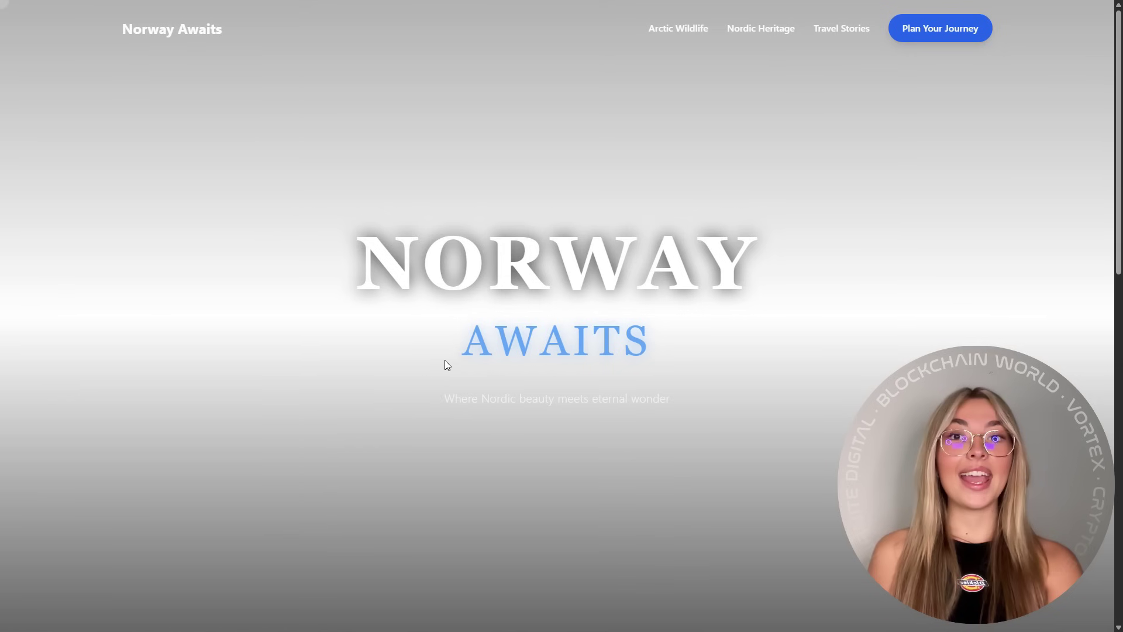
{"action": "scroll", "coordinate": [493, 366], "scroll_direction": "down", "scroll_amount": 5}
{"action": "scroll", "coordinate": [492, 366], "scroll_direction": "down", "scroll_amount": 10}
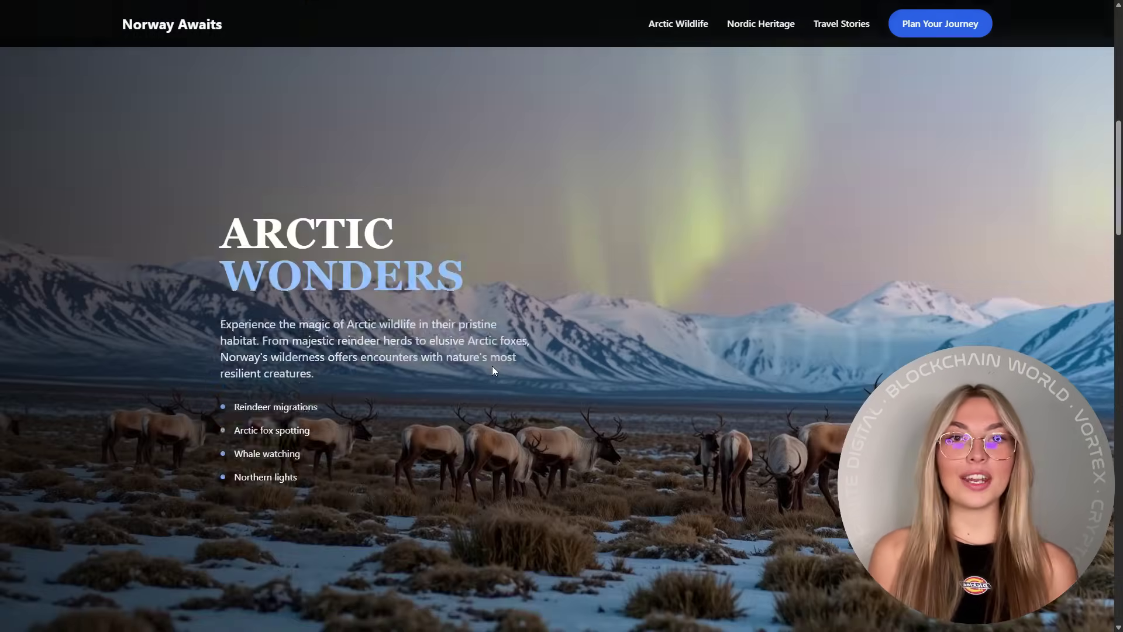
{"action": "scroll", "coordinate": [492, 367], "scroll_direction": "down", "scroll_amount": 10}
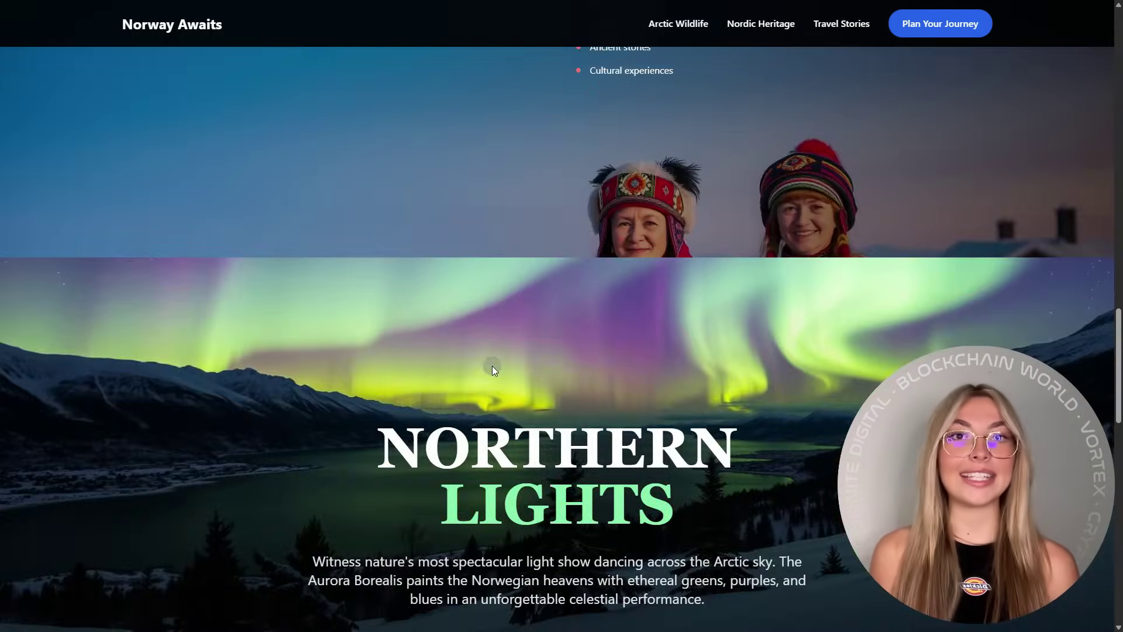
{"action": "scroll", "coordinate": [493, 363], "scroll_direction": "down", "scroll_amount": 7}
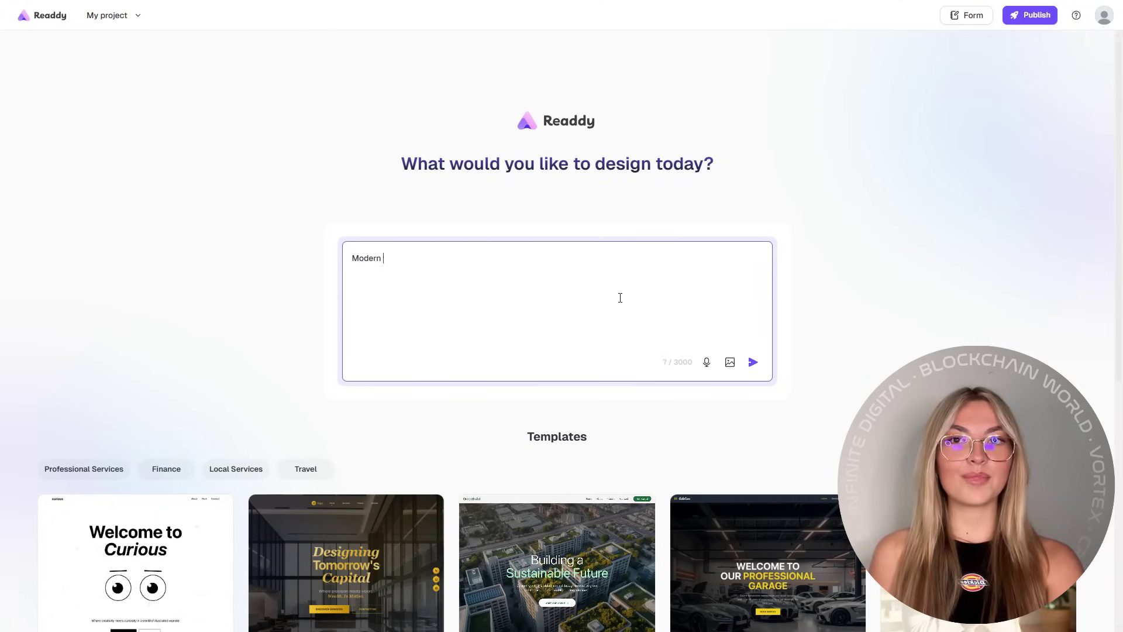
Step: Generate a site from the prompt 'Modern website for a marketing agency'
{"action": "type", "text": "website for a marketing agency"}
{"action": "key", "text": "Return"}
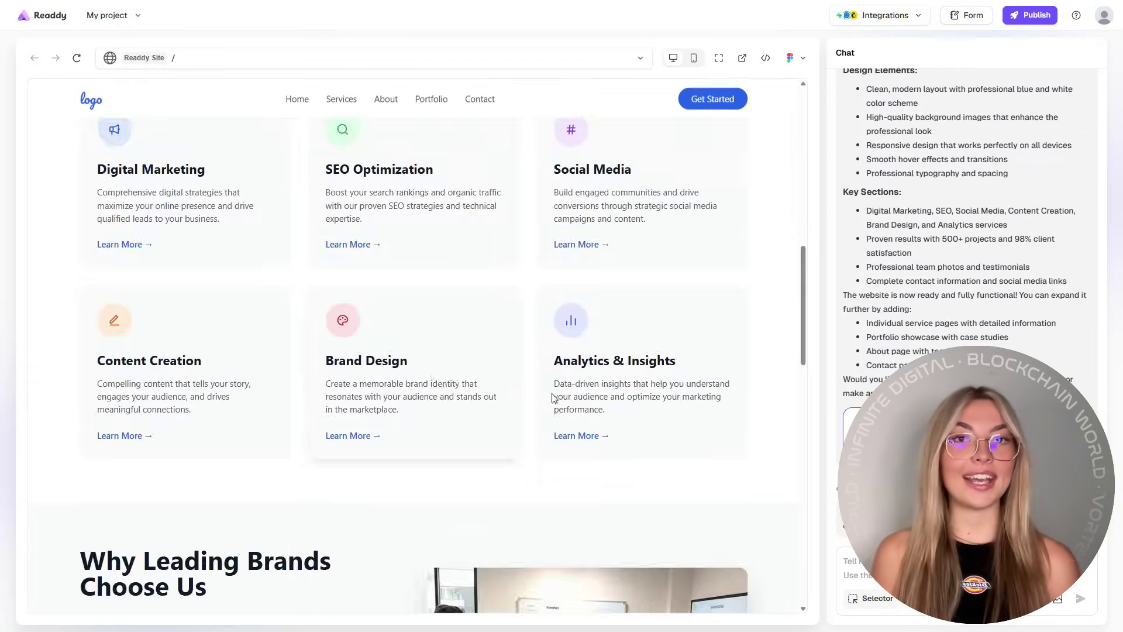
Step: Select the team meeting photo and request a detailed hero section with a green colour theme
{"action": "scroll", "coordinate": [552, 398], "scroll_direction": "down", "scroll_amount": 10}
{"action": "scroll", "coordinate": [236, 258], "scroll_direction": "down", "scroll_amount": 8}
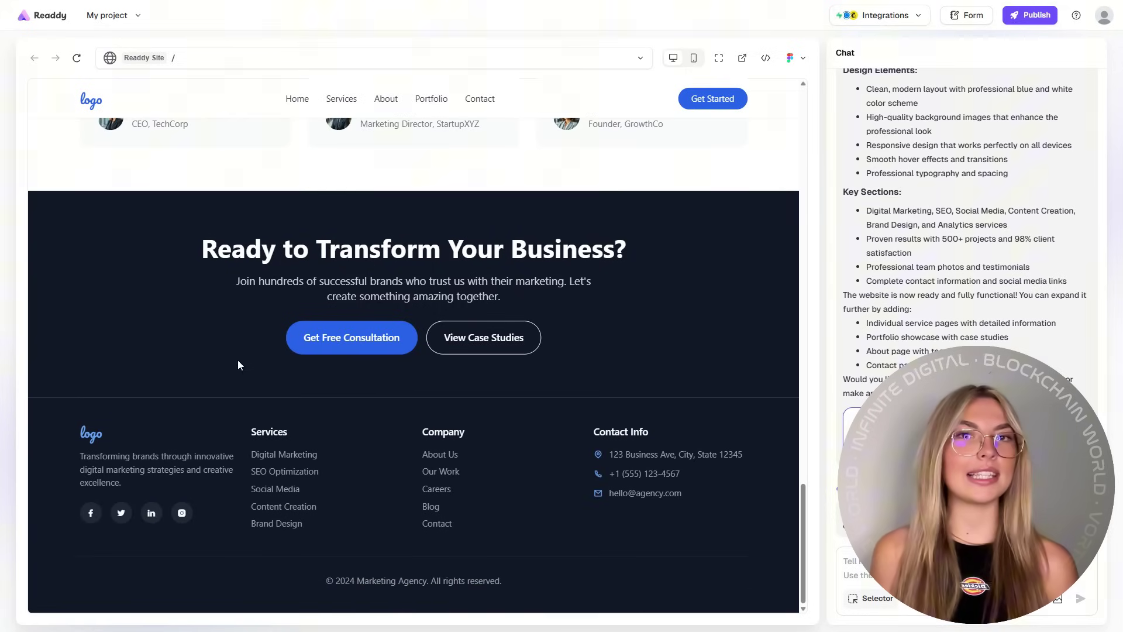
{"action": "scroll", "coordinate": [409, 409], "scroll_direction": "up", "scroll_amount": 10}
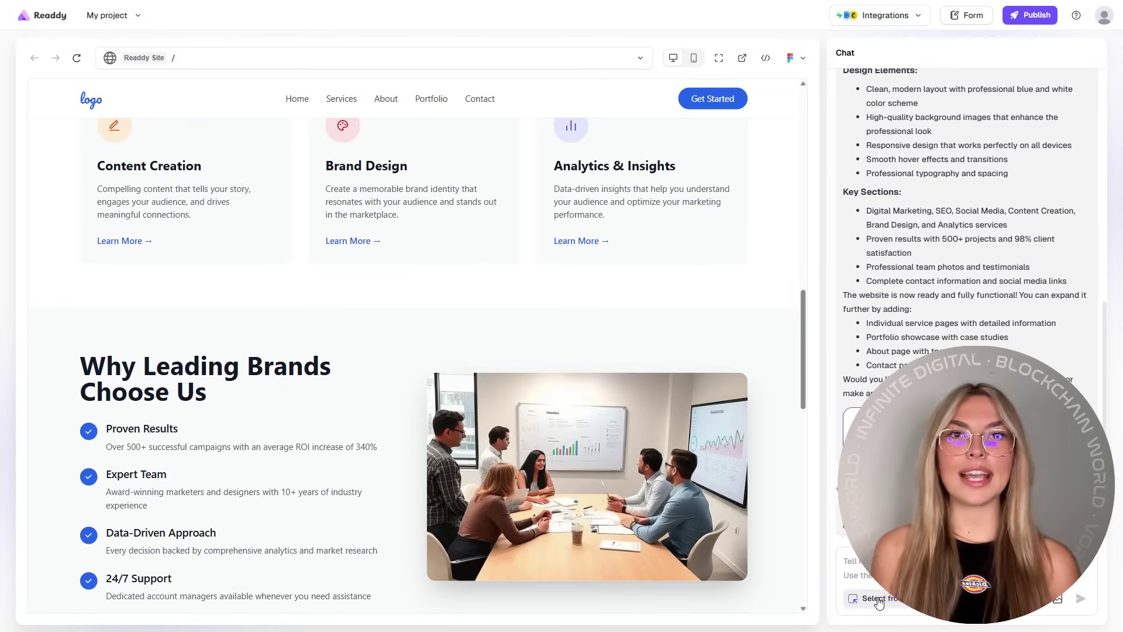
{"action": "scroll", "coordinate": [611, 484], "scroll_direction": "down", "scroll_amount": 1}
{"action": "left_click", "coordinate": [681, 335]}
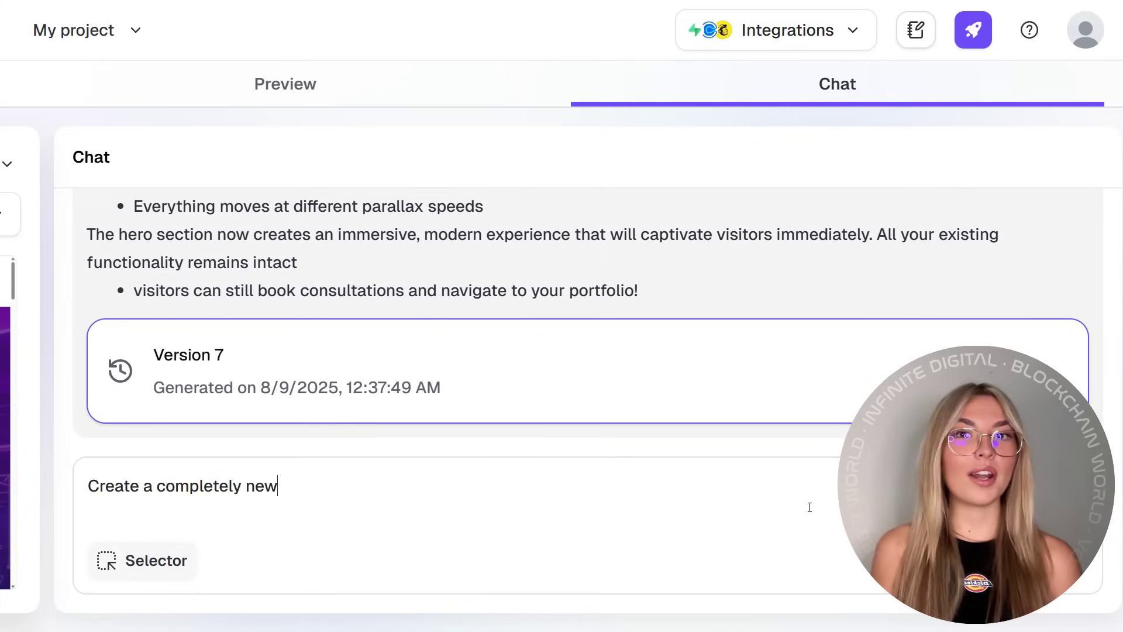
{"action": "type", "text": "hero section with a lot of details, anc change the overale color theme to green"}
{"action": "key", "text": "Return"}
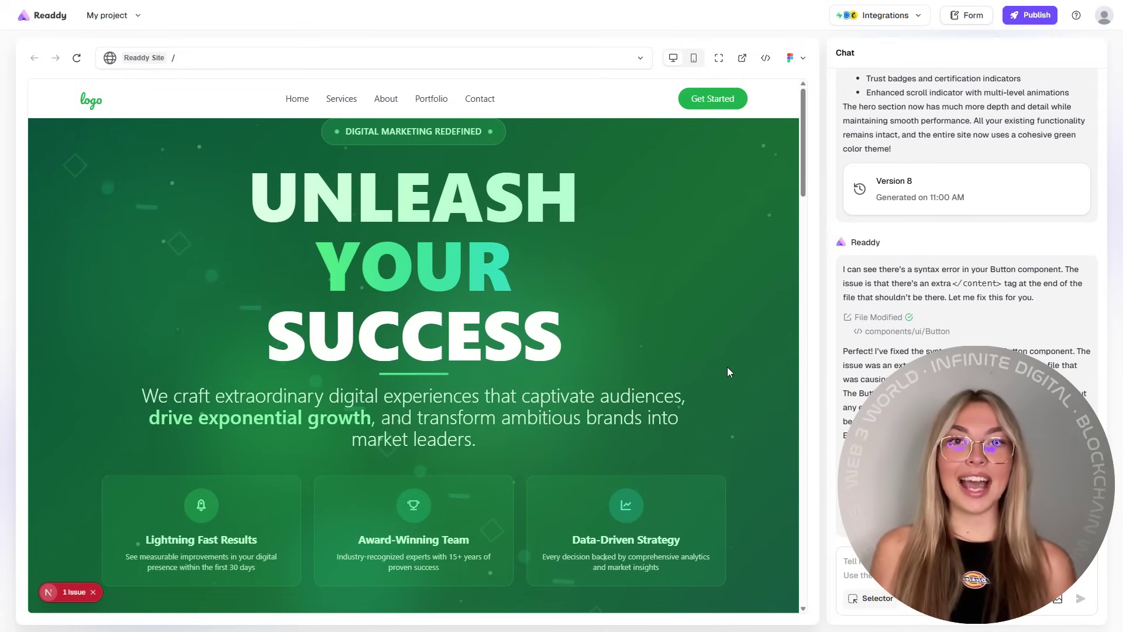
Step: Generate the missing content linked from the Get Started button and confirm it
{"action": "scroll", "coordinate": [728, 368], "scroll_direction": "down", "scroll_amount": 10}
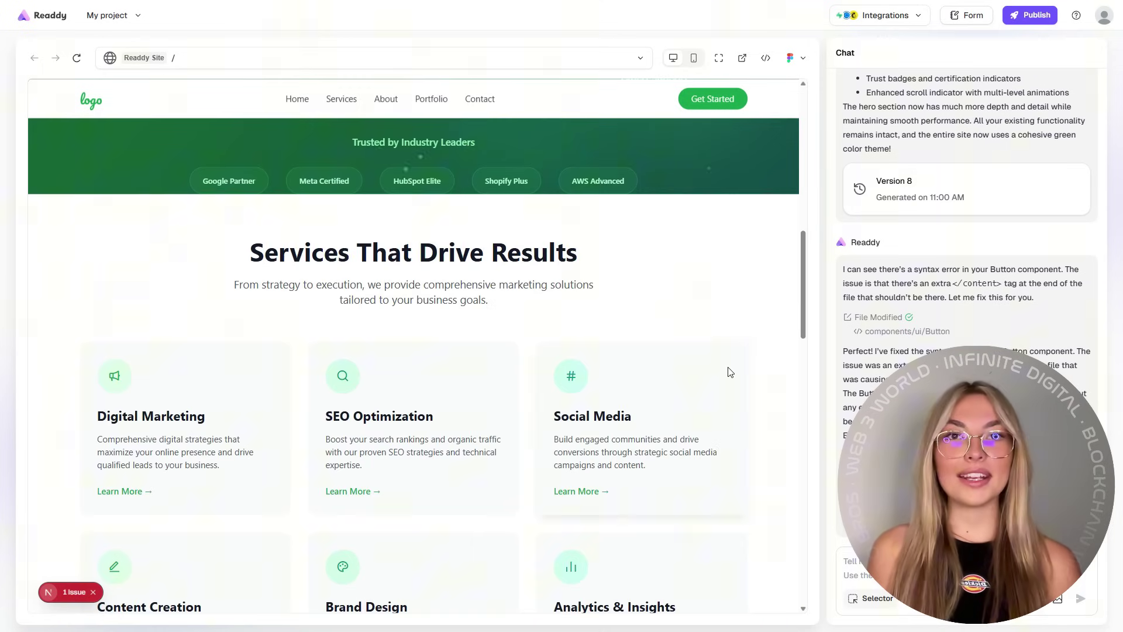
{"action": "scroll", "coordinate": [729, 372], "scroll_direction": "down", "scroll_amount": 15}
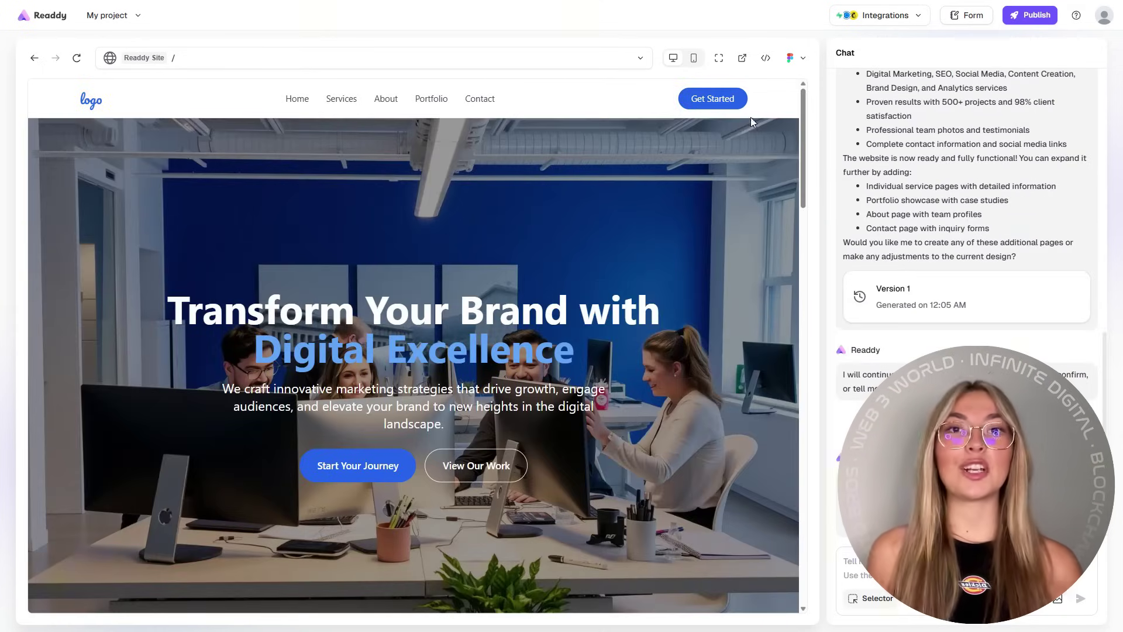
{"action": "left_click", "coordinate": [717, 100]}
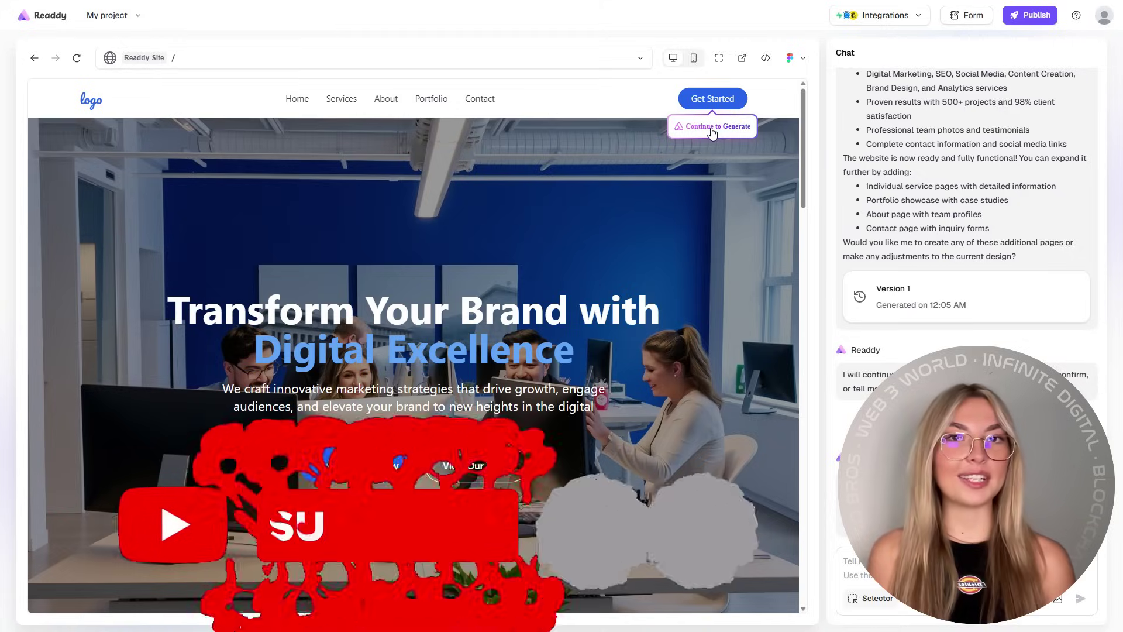
{"action": "left_click", "coordinate": [712, 127]}
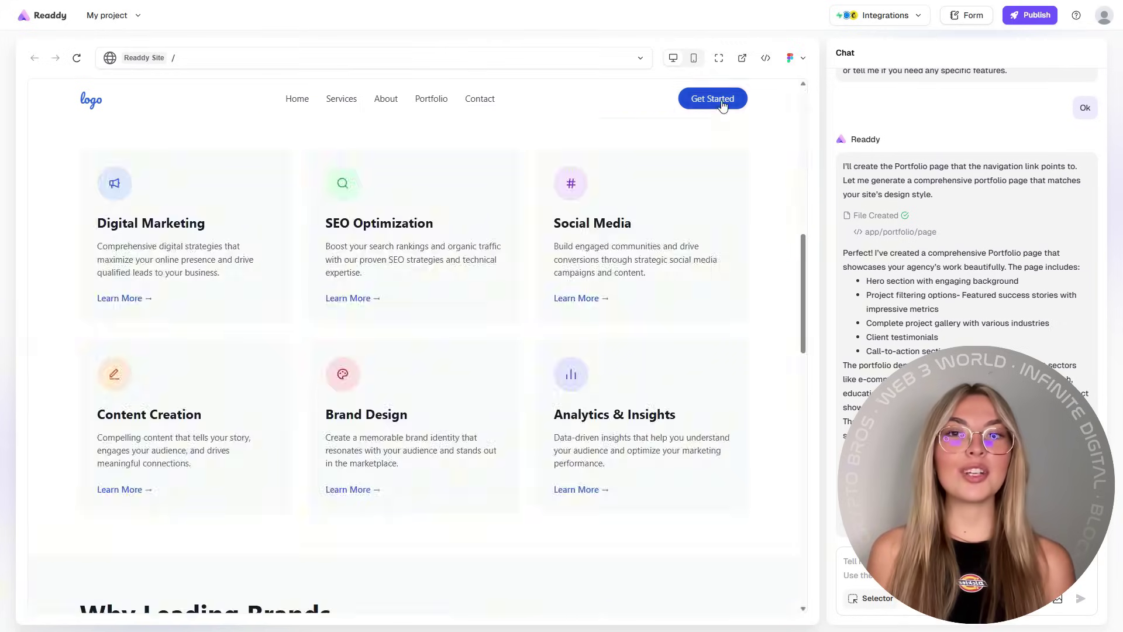
Step: Open the new Portfolio page and review its success stories and All Projects grid
{"action": "left_click", "coordinate": [430, 99]}
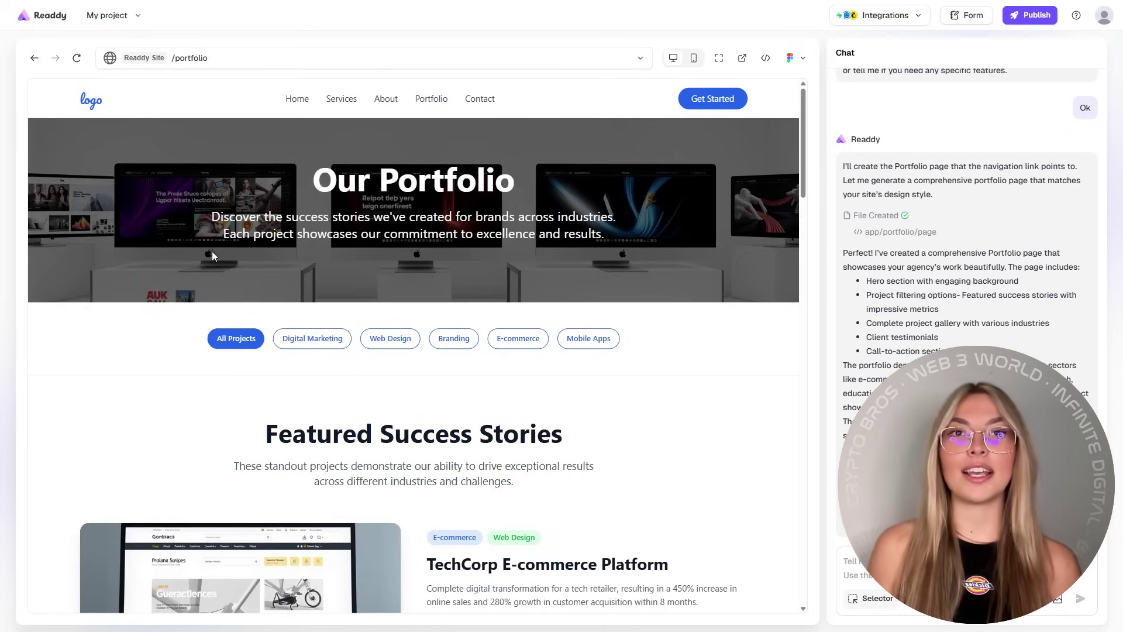
{"action": "scroll", "coordinate": [458, 269], "scroll_direction": "down", "scroll_amount": 5}
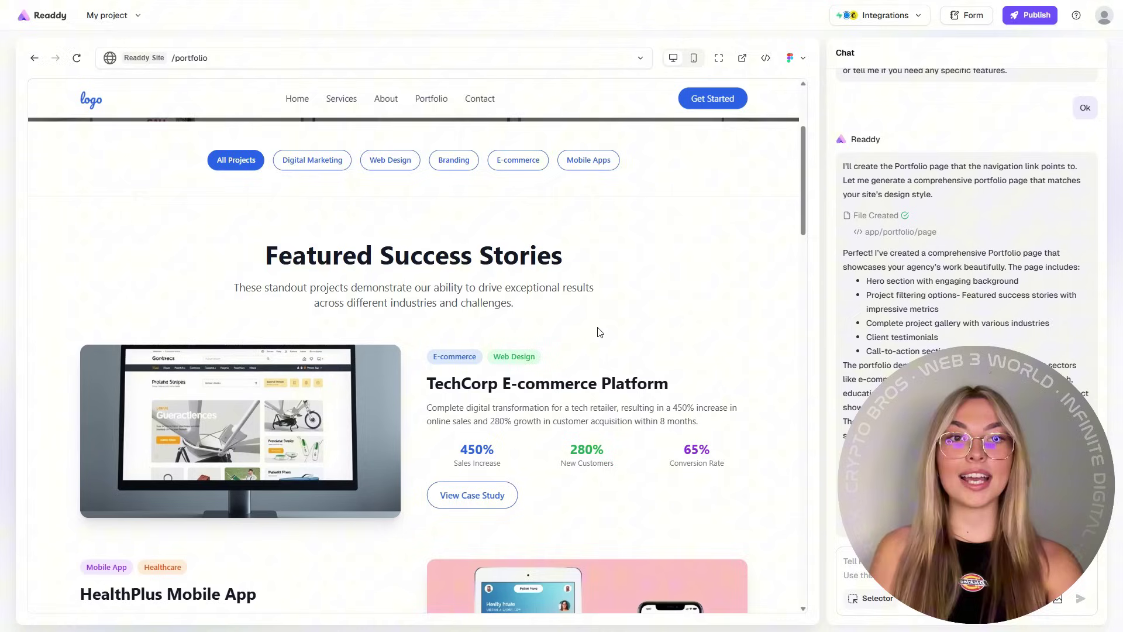
{"action": "scroll", "coordinate": [396, 306], "scroll_direction": "down", "scroll_amount": 5}
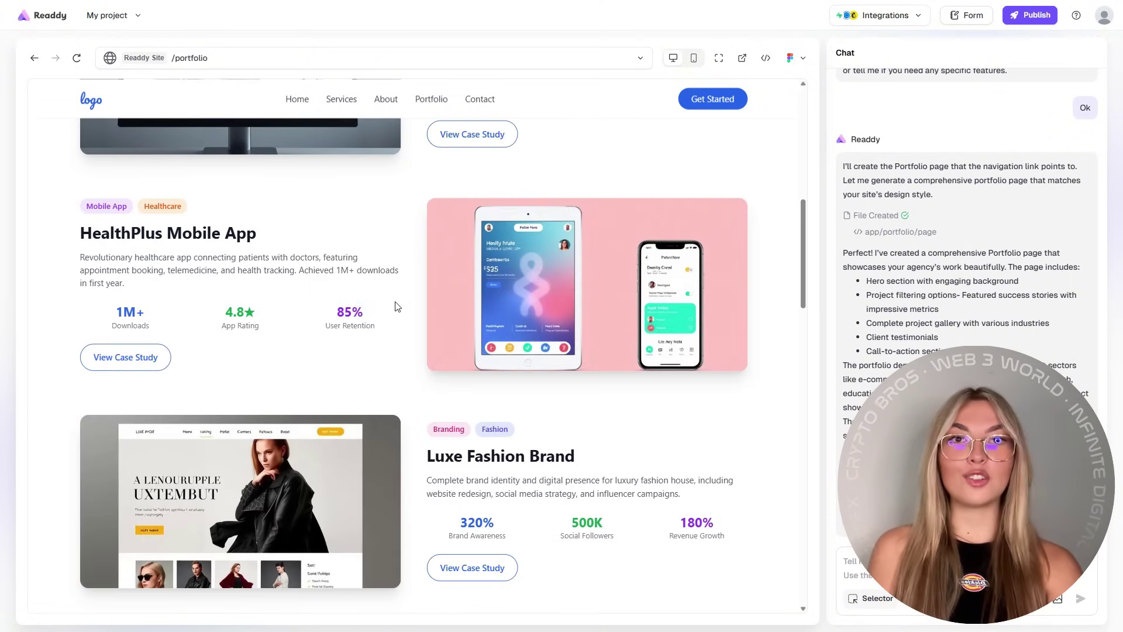
{"action": "scroll", "coordinate": [527, 398], "scroll_direction": "down", "scroll_amount": 9}
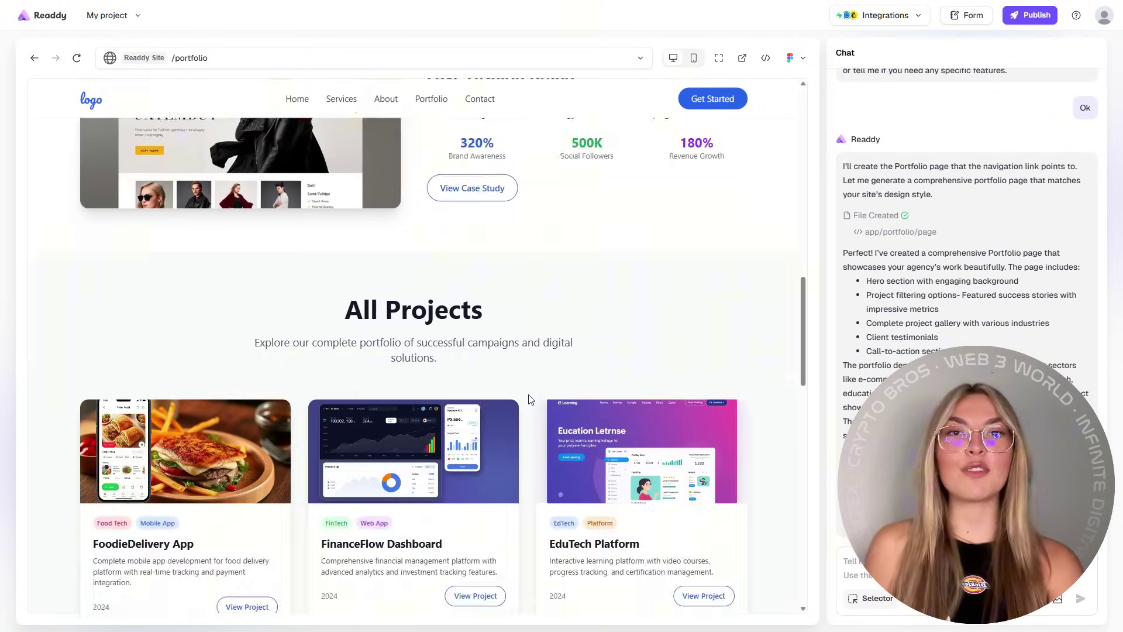
{"action": "scroll", "coordinate": [402, 363], "scroll_direction": "down", "scroll_amount": 12}
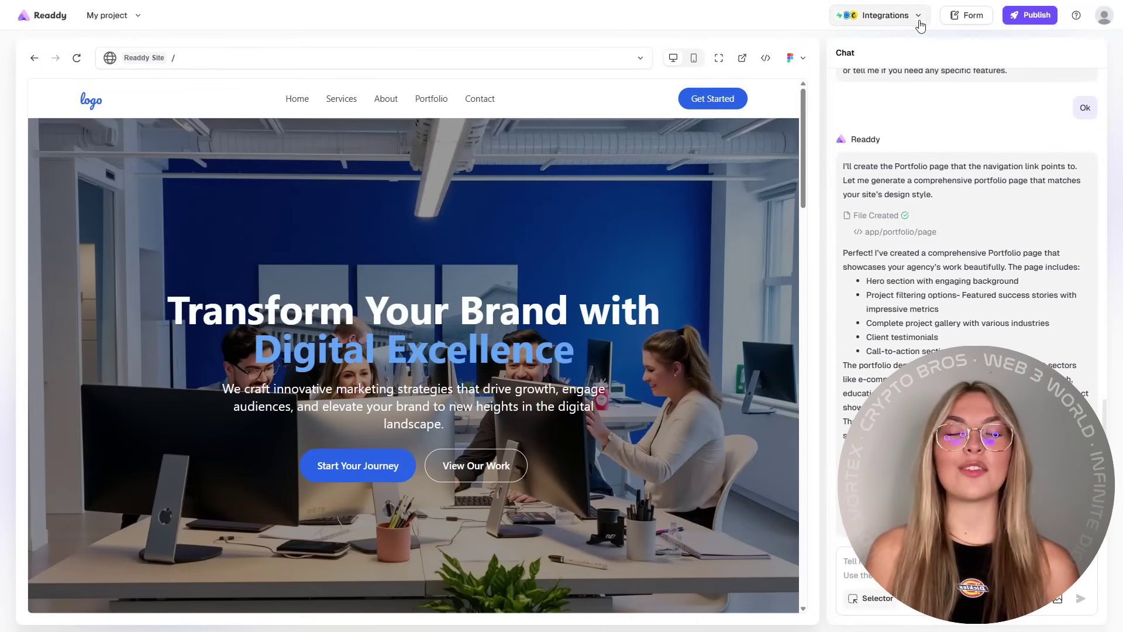
Step: Connect the Calendly integration by pasting the scheduling link
{"action": "left_click", "coordinate": [920, 21]}
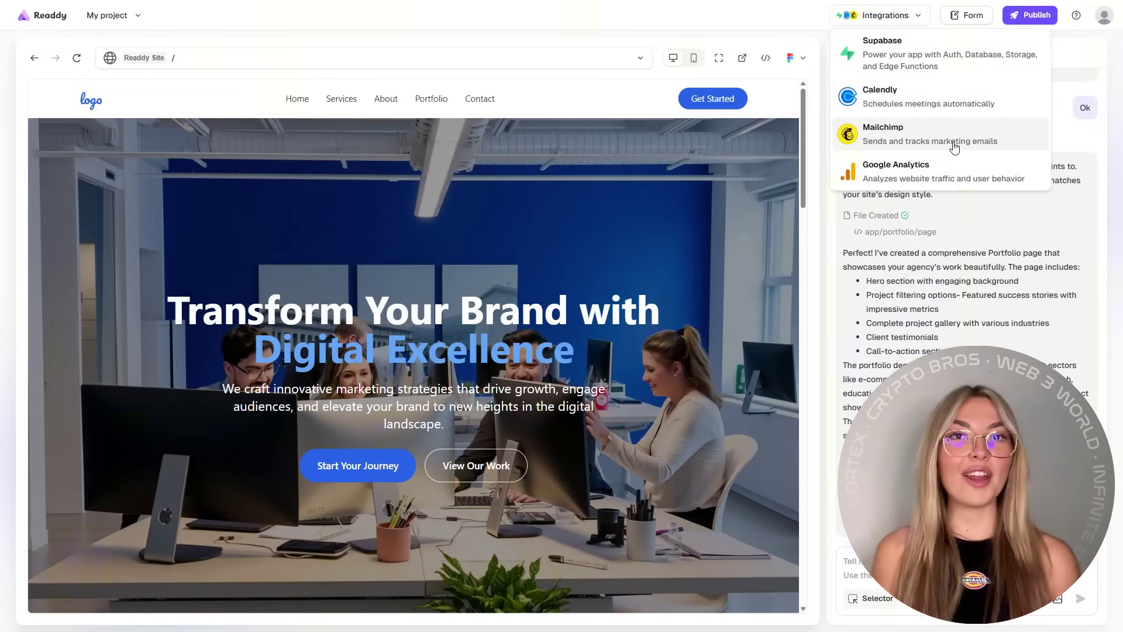
{"action": "left_click", "coordinate": [936, 97]}
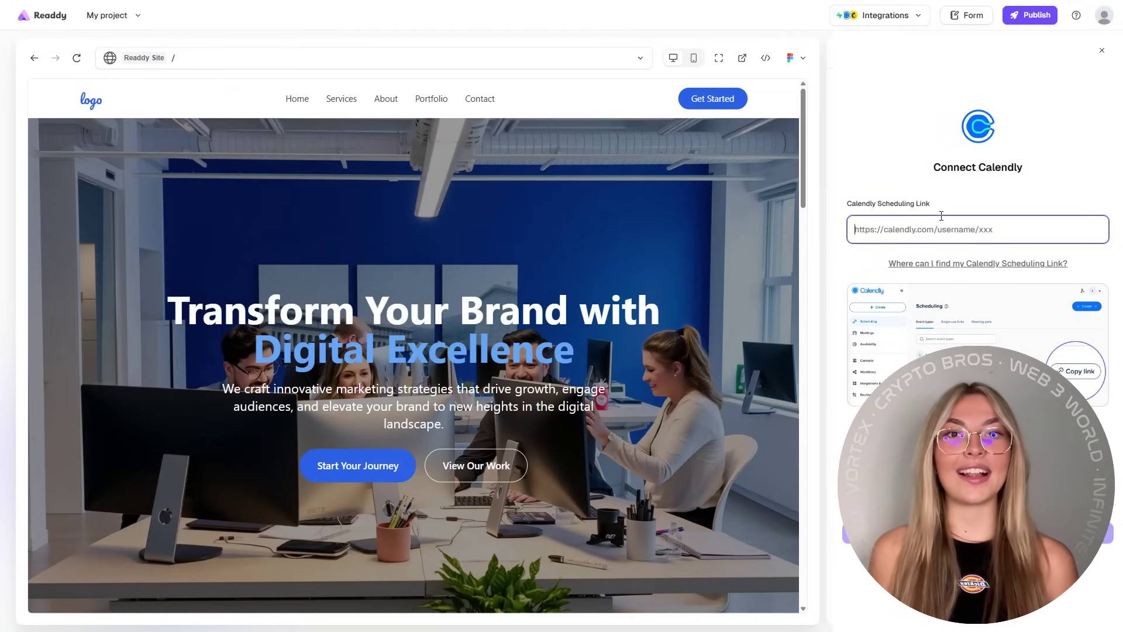
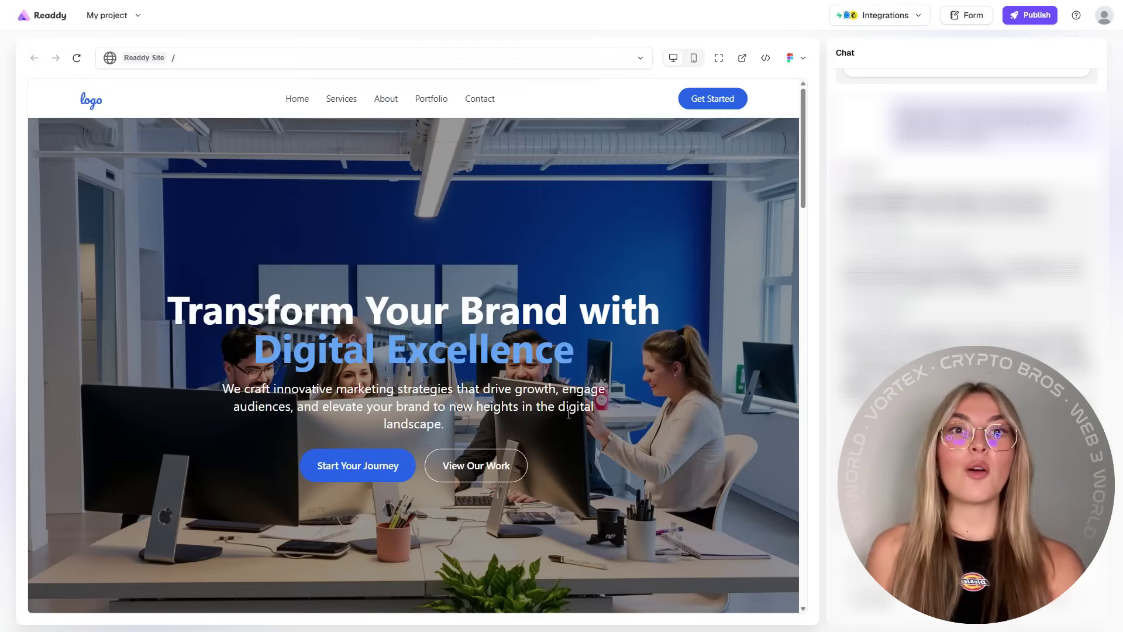
Step: Open the Get Free Consultation popup and view its August 2025 Calendly calendar
{"action": "scroll", "coordinate": [614, 442], "scroll_direction": "down", "scroll_amount": 15}
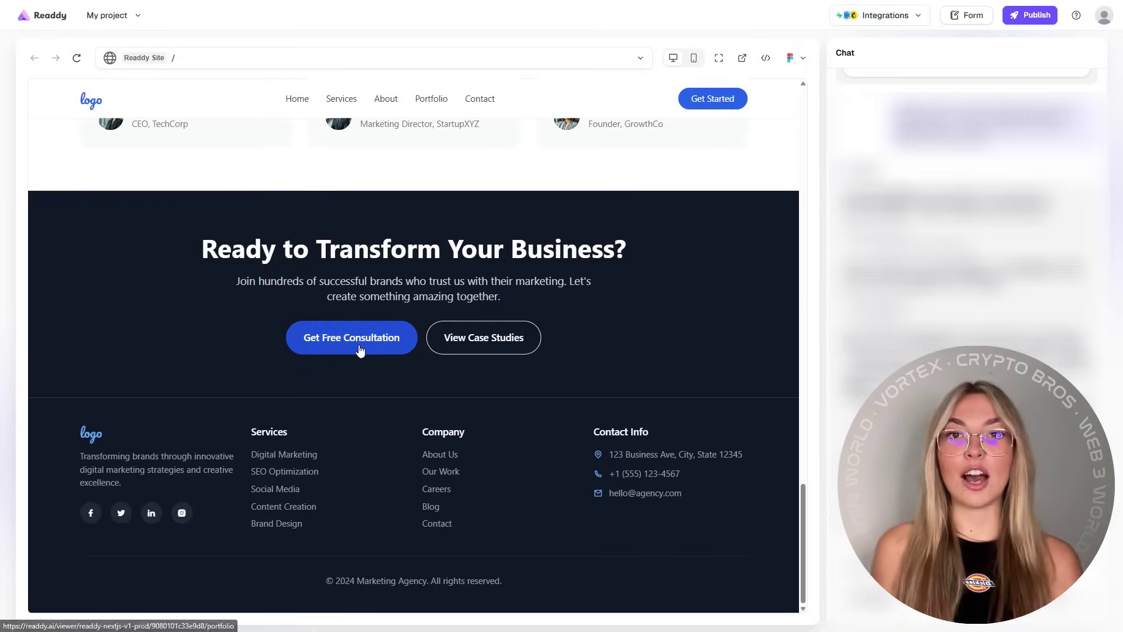
{"action": "left_click", "coordinate": [360, 350]}
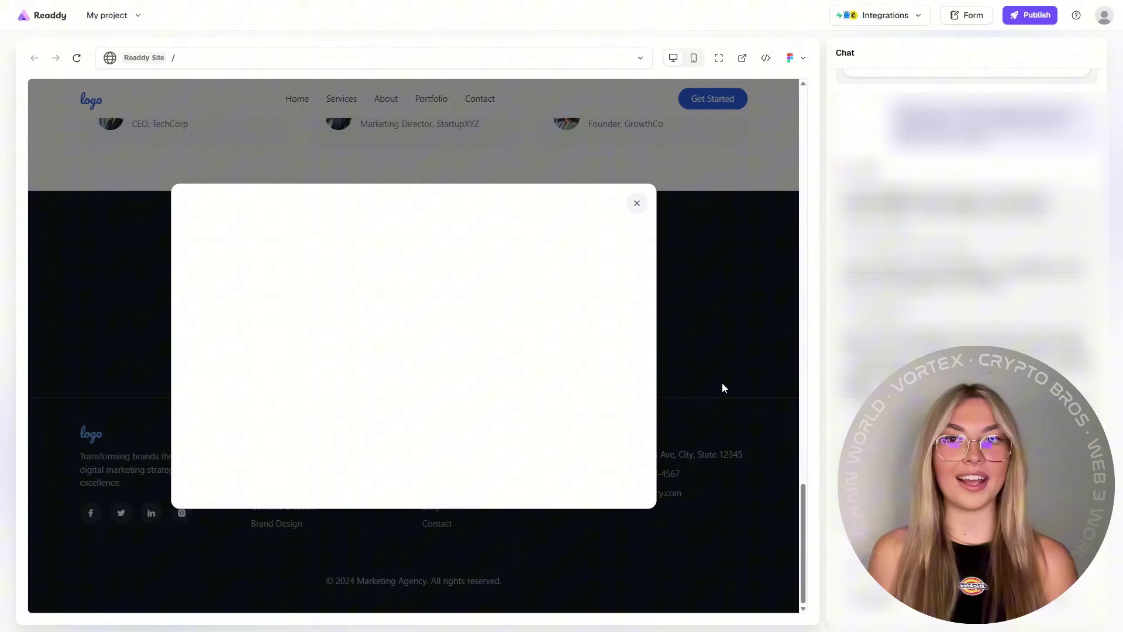
{"action": "scroll", "coordinate": [508, 344], "scroll_direction": "down", "scroll_amount": 1}
{"action": "scroll", "coordinate": [508, 344], "scroll_direction": "down", "scroll_amount": 2}
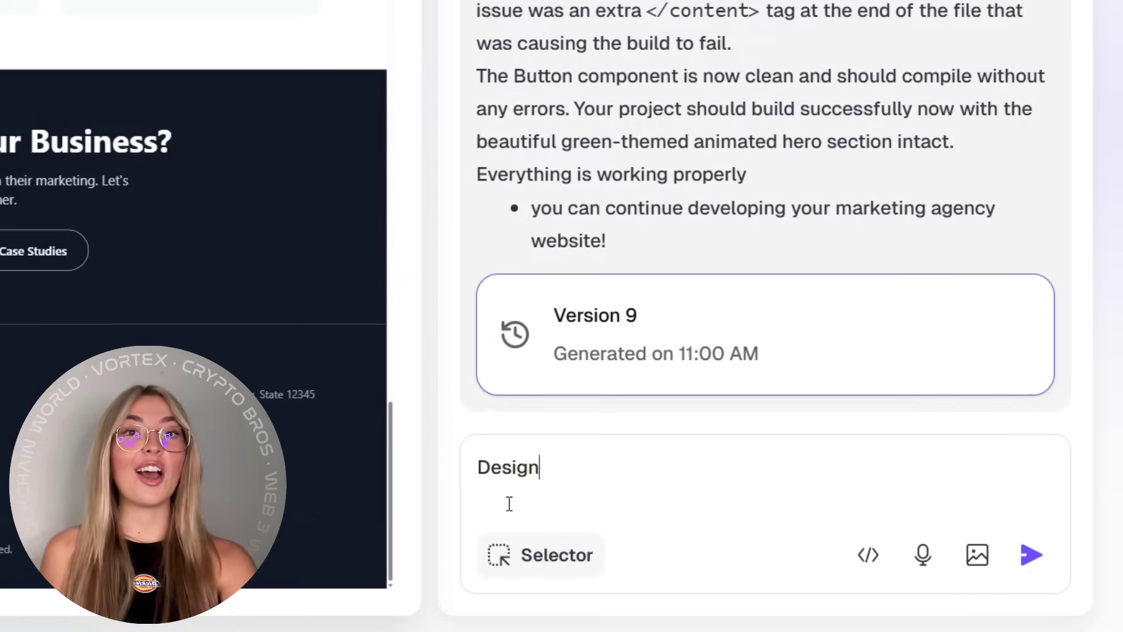
Step: Send the chat request 'Design a new hero section with animations and paralax effect'
{"action": "type", "text": "a new hero se"}
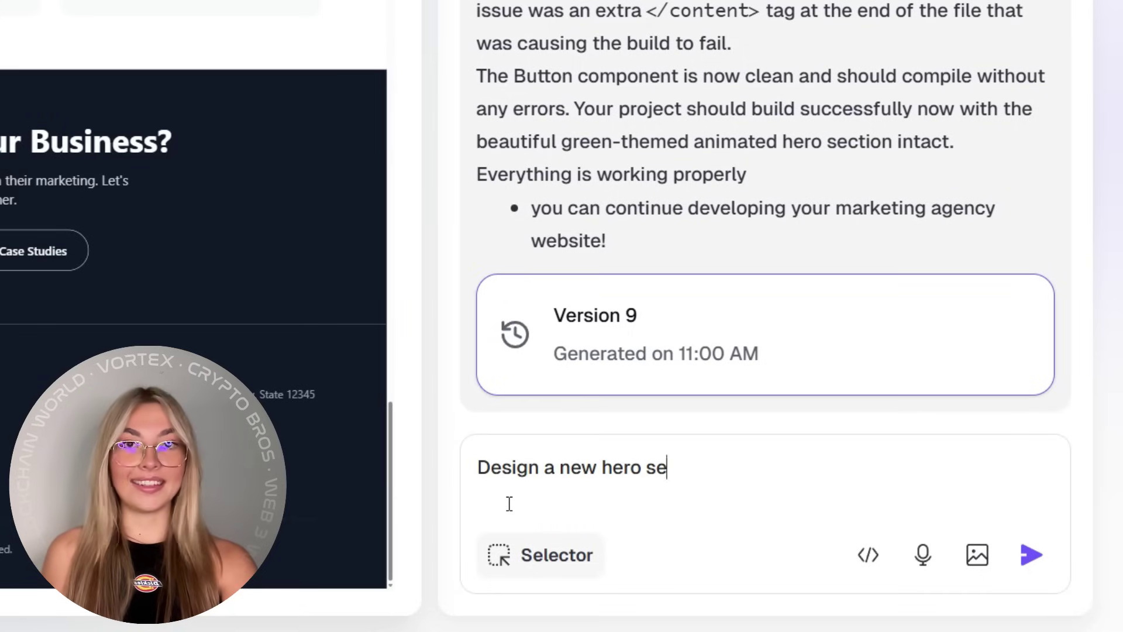
{"action": "type", "text": "ction with animations ana pr"}
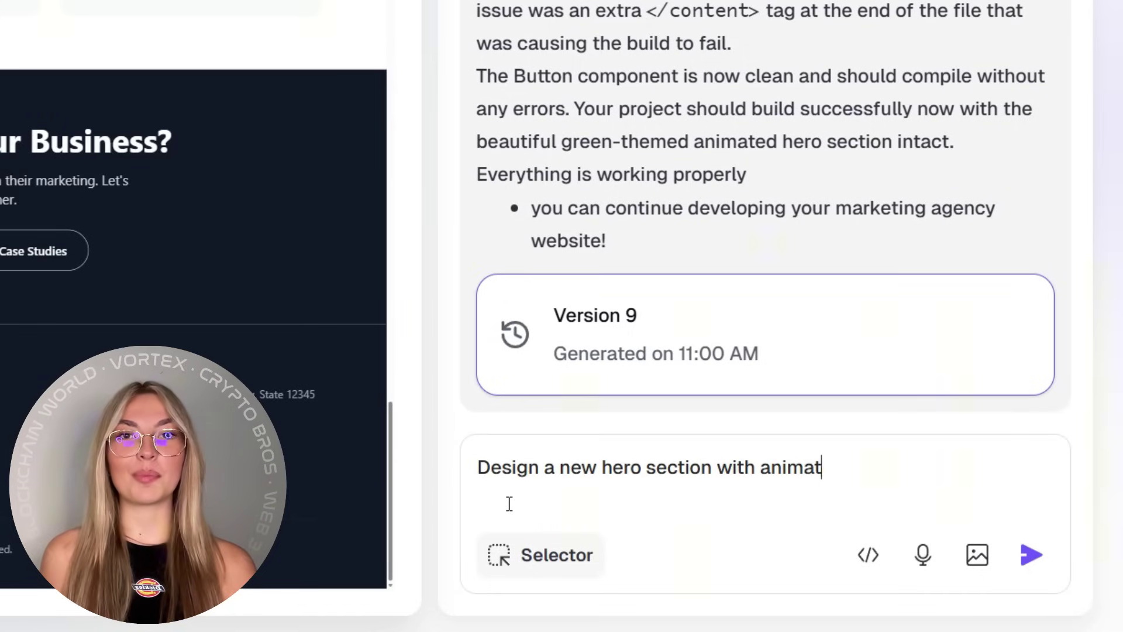
{"action": "key", "text": "BackSpace"}
{"action": "key", "text": "BackSpace"}
{"action": "key", "text": "BackSpace"}
{"action": "key", "text": "BackSpace"}
{"action": "type", "text": "d paralax effect"}
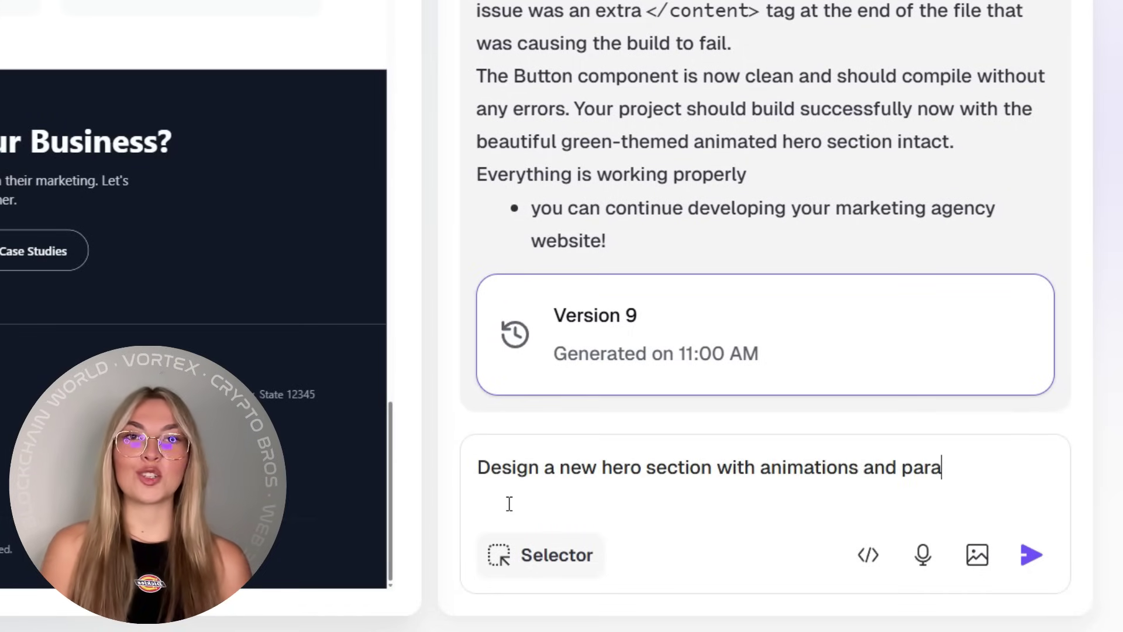
{"action": "left_click", "coordinate": [1032, 555]}
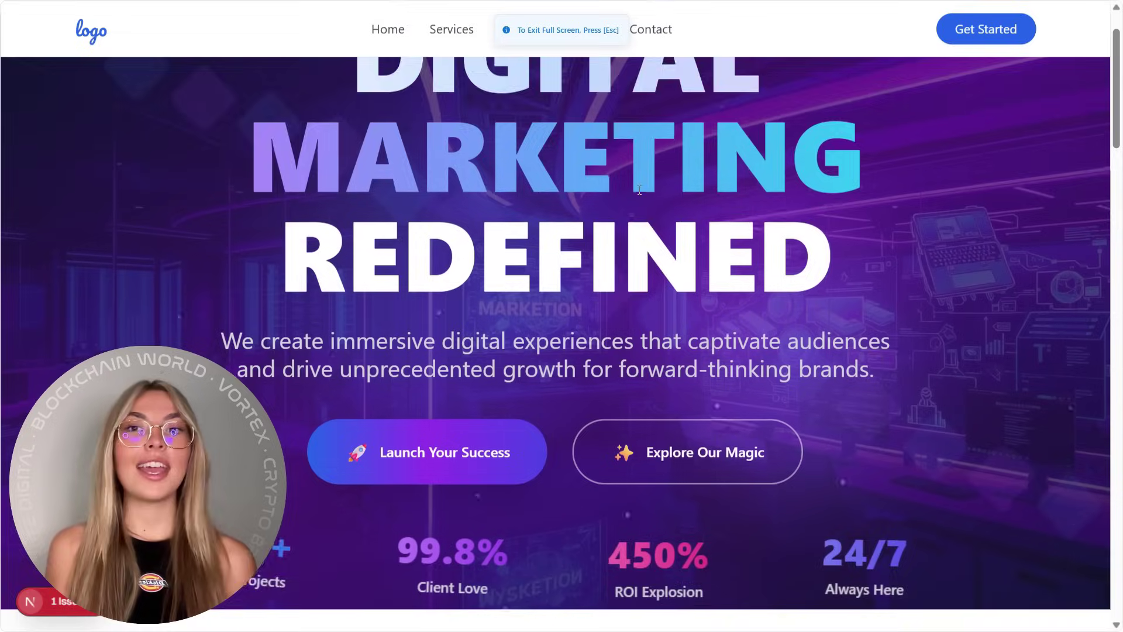
Step: Review the new purple Digital Marketing Redefined hero, its buttons and animated stats
{"action": "scroll", "coordinate": [459, 295], "scroll_direction": "down", "scroll_amount": 3}
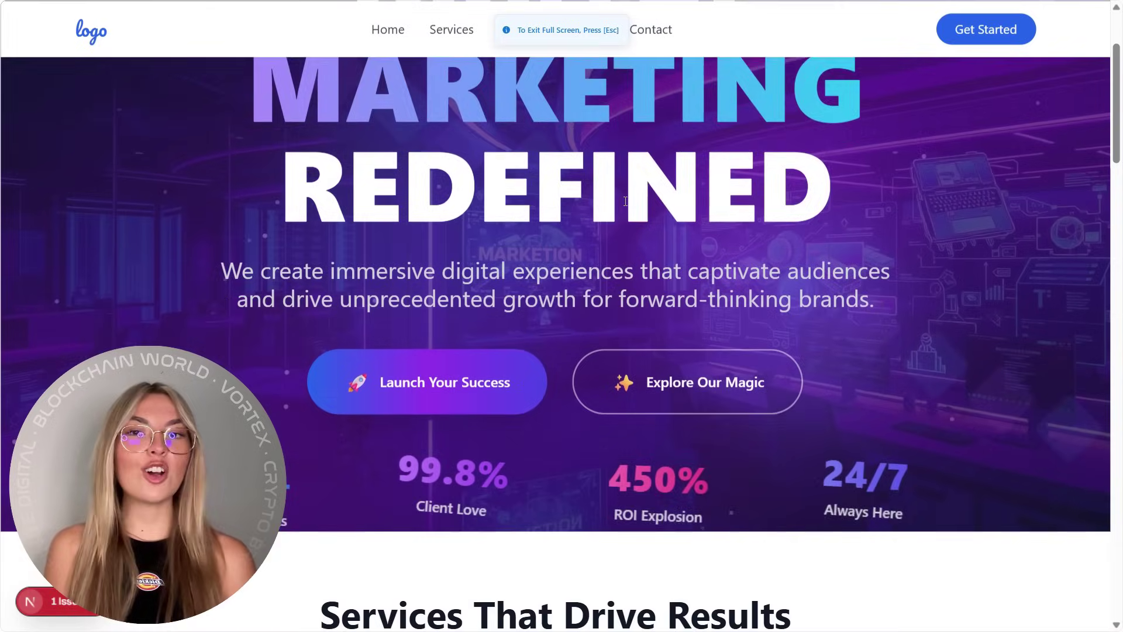
{"action": "scroll", "coordinate": [459, 295], "scroll_direction": "up", "scroll_amount": 4}
{"action": "scroll", "coordinate": [452, 294], "scroll_direction": "down", "scroll_amount": 4}
{"action": "scroll", "coordinate": [451, 294], "scroll_direction": "up", "scroll_amount": 4}
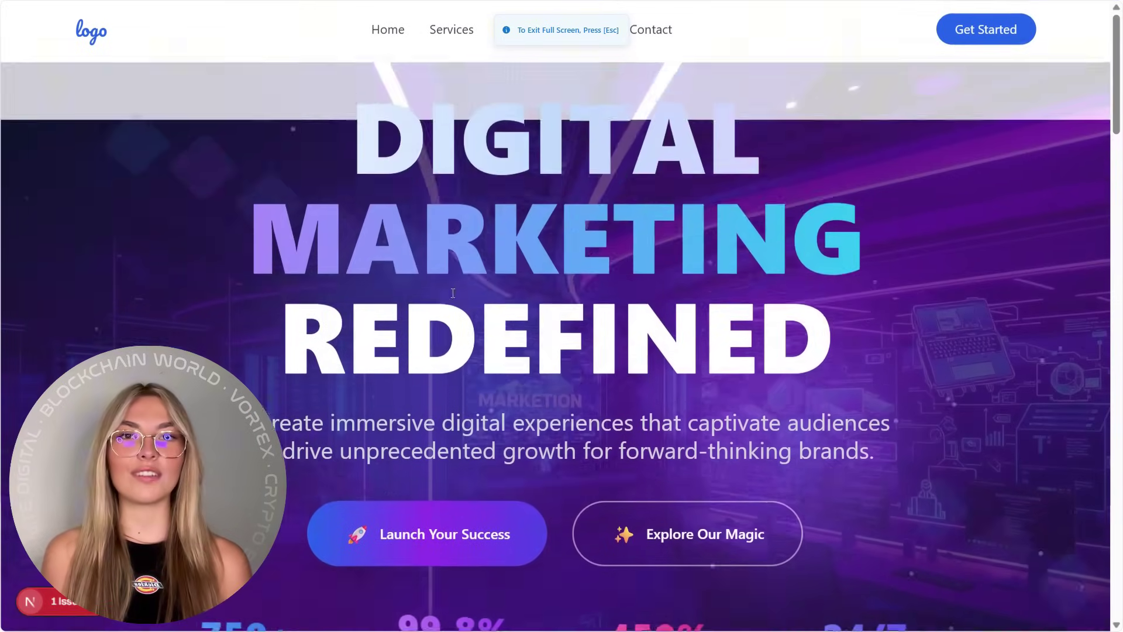
{"action": "scroll", "coordinate": [444, 467], "scroll_direction": "down", "scroll_amount": 1}
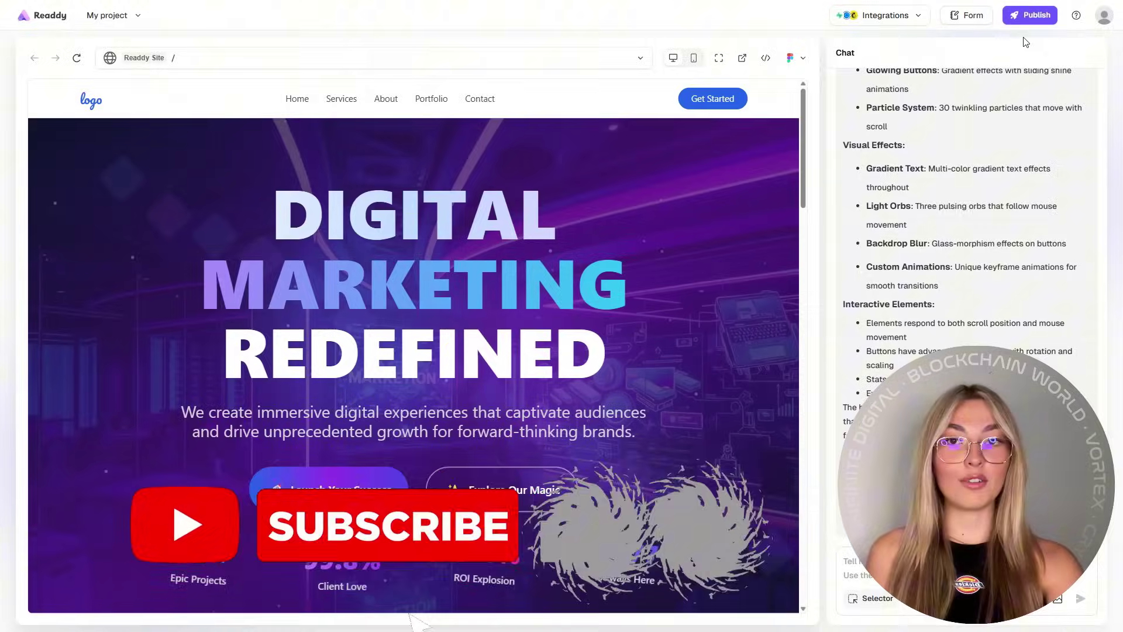
Step: Publish to the custom domain marketingredefined.com and enable the www version
{"action": "left_click", "coordinate": [1033, 17]}
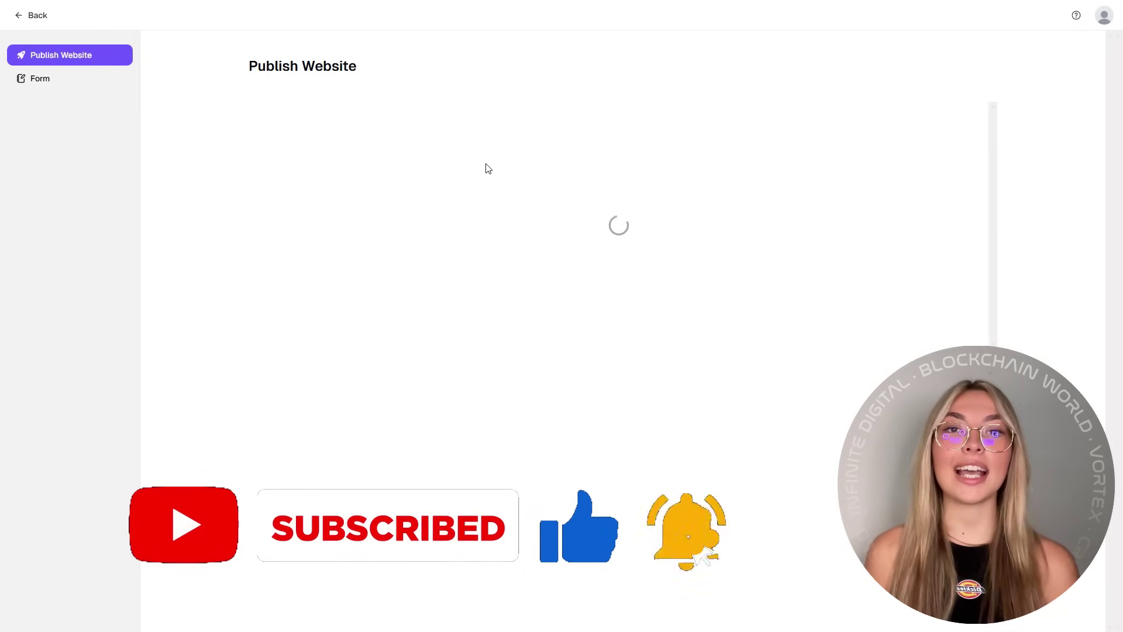
{"action": "left_click", "coordinate": [559, 176]}
{"action": "type", "text": "marketing"}
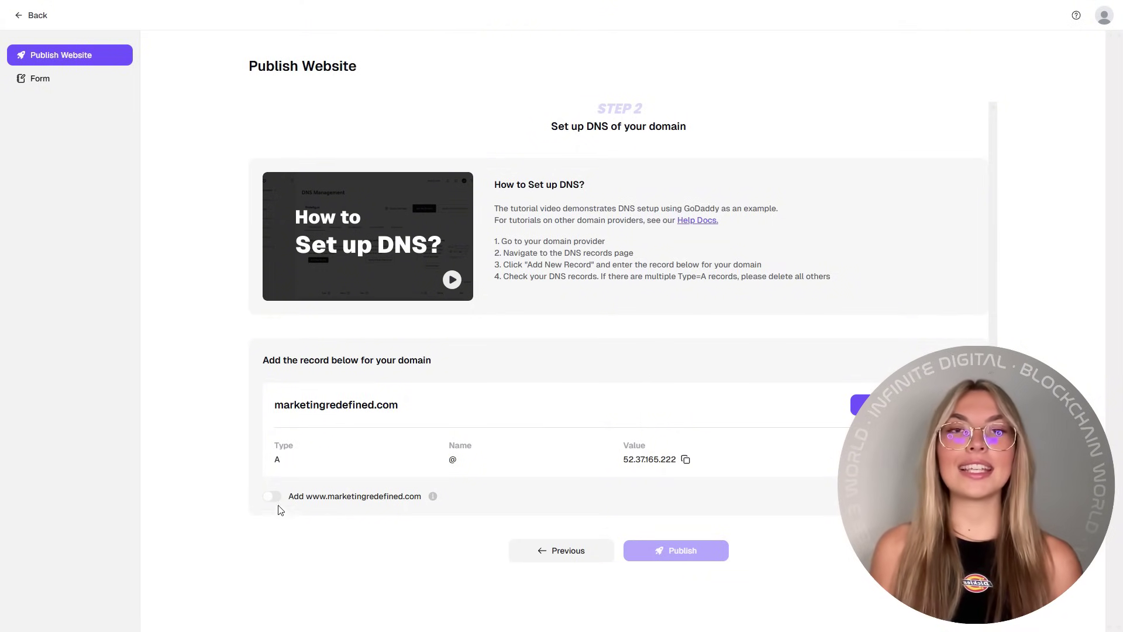
{"action": "left_click", "coordinate": [274, 498]}
{"action": "scroll", "coordinate": [606, 492], "scroll_direction": "down", "scroll_amount": 1}
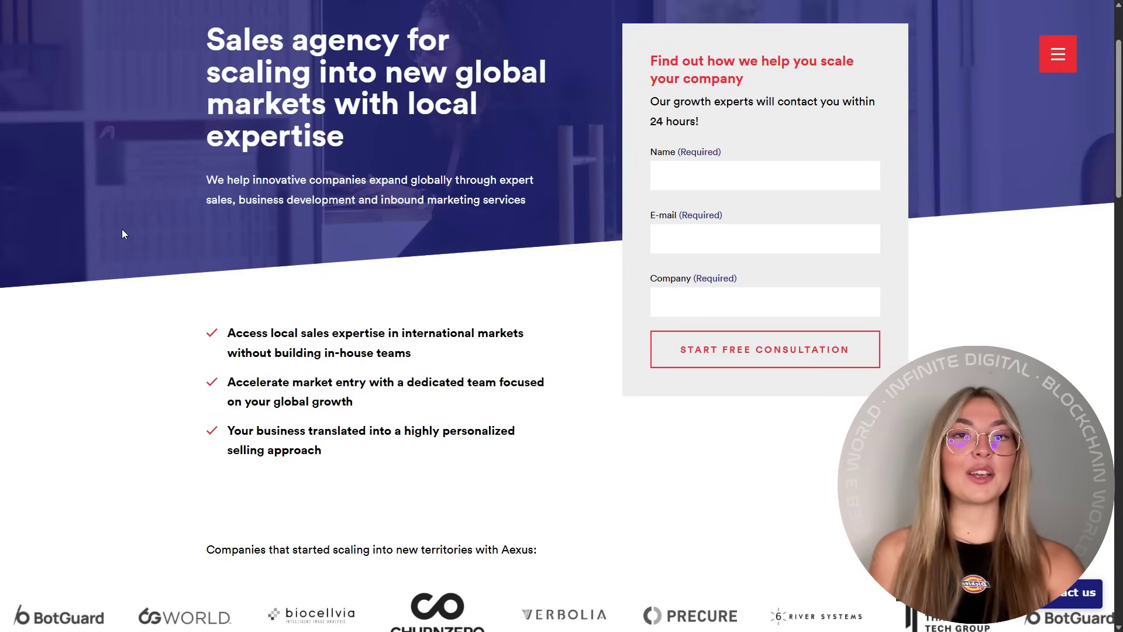
{"action": "scroll", "coordinate": [125, 233], "scroll_direction": "down", "scroll_amount": 6}
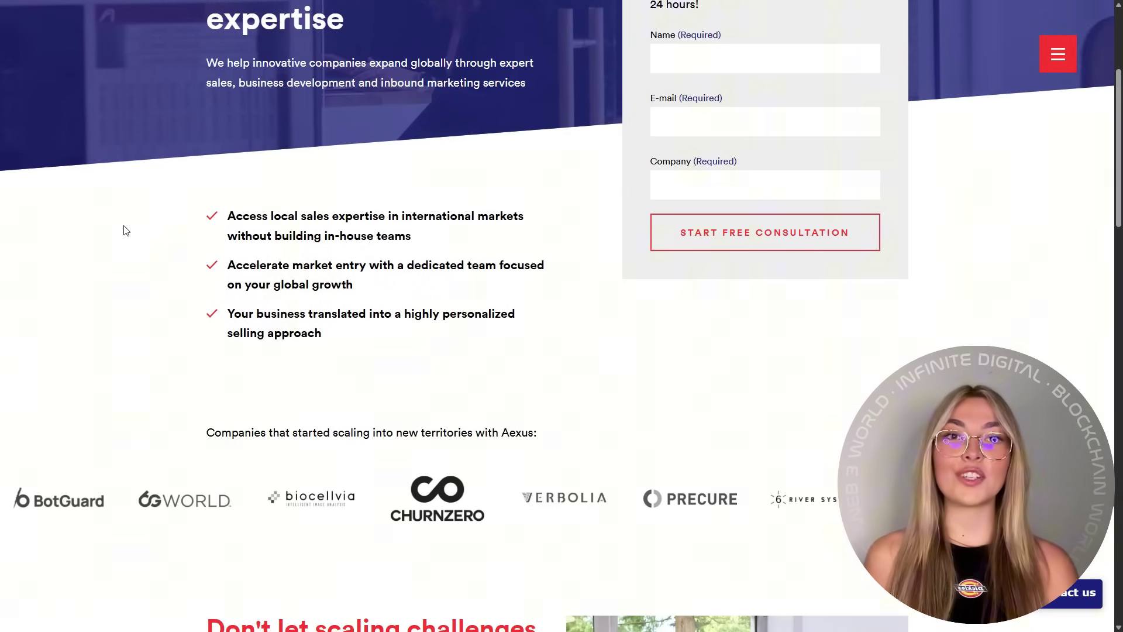
{"action": "scroll", "coordinate": [125, 231], "scroll_direction": "down", "scroll_amount": 12}
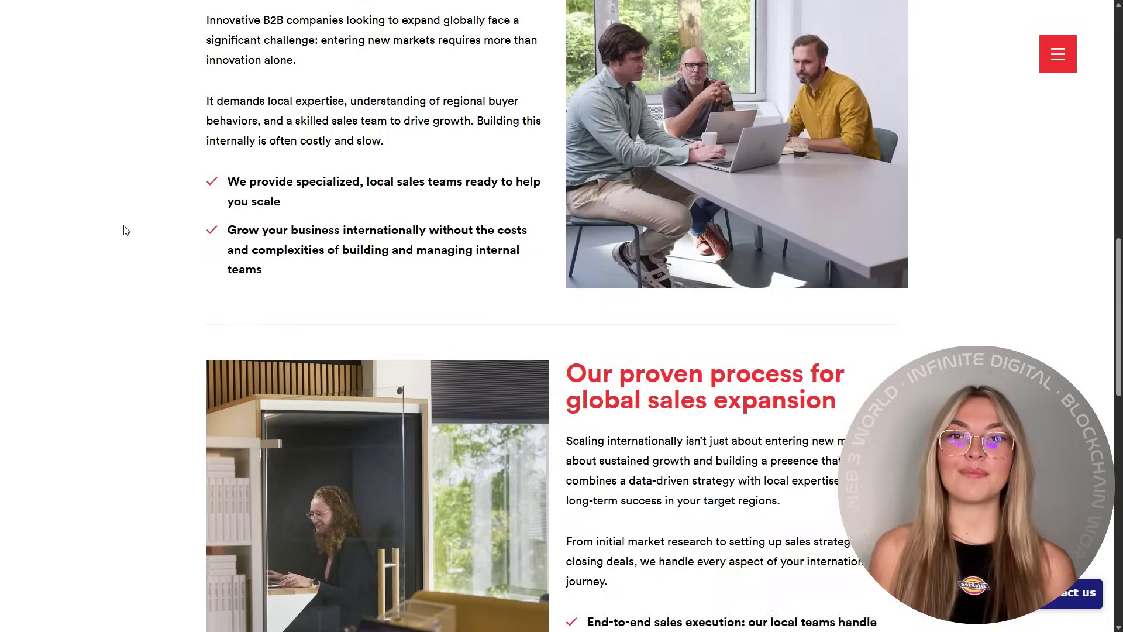
{"action": "scroll", "coordinate": [124, 228], "scroll_direction": "down", "scroll_amount": 6}
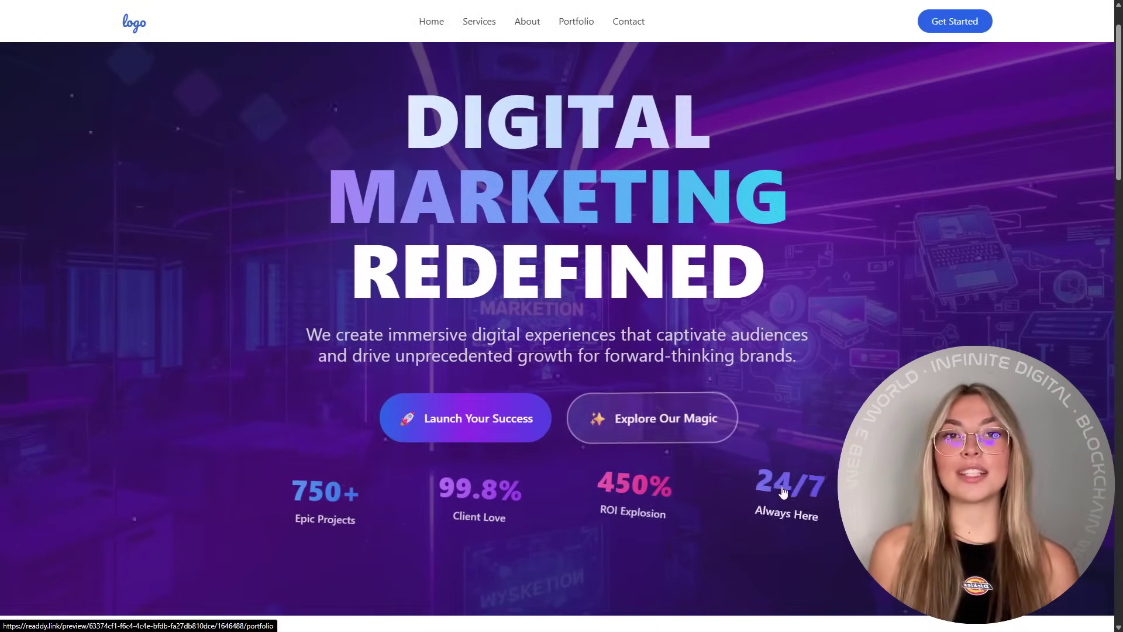
Step: Browse the published agency site, then open its Portfolio page and scroll through the projects
{"action": "scroll", "coordinate": [349, 409], "scroll_direction": "down", "scroll_amount": 7}
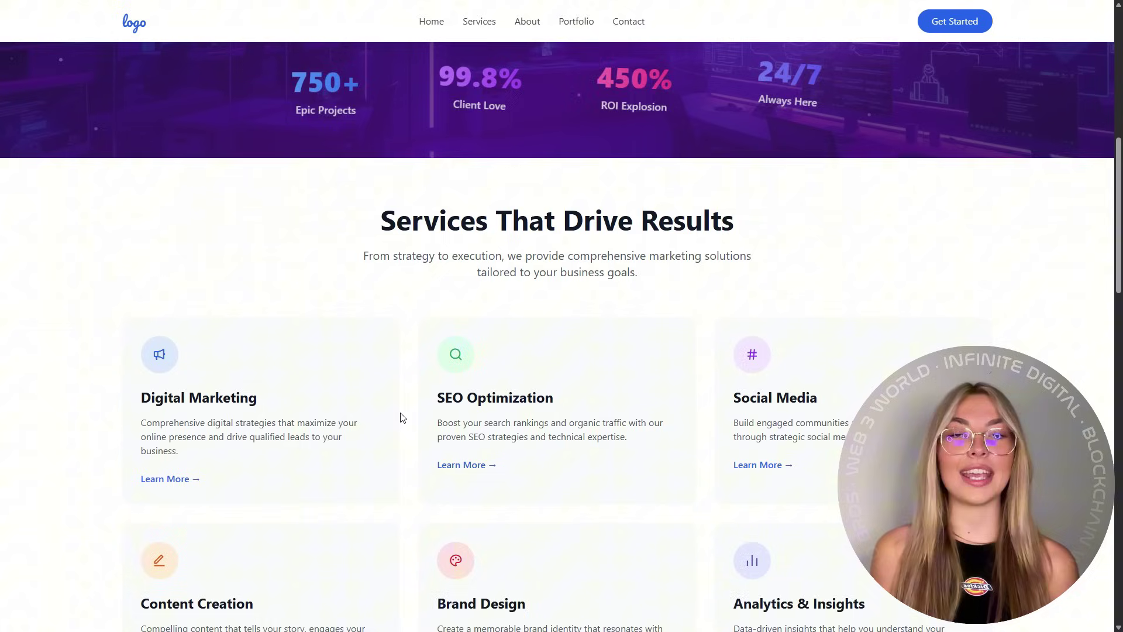
{"action": "scroll", "coordinate": [186, 351], "scroll_direction": "down", "scroll_amount": 3}
{"action": "scroll", "coordinate": [186, 351], "scroll_direction": "down", "scroll_amount": 15}
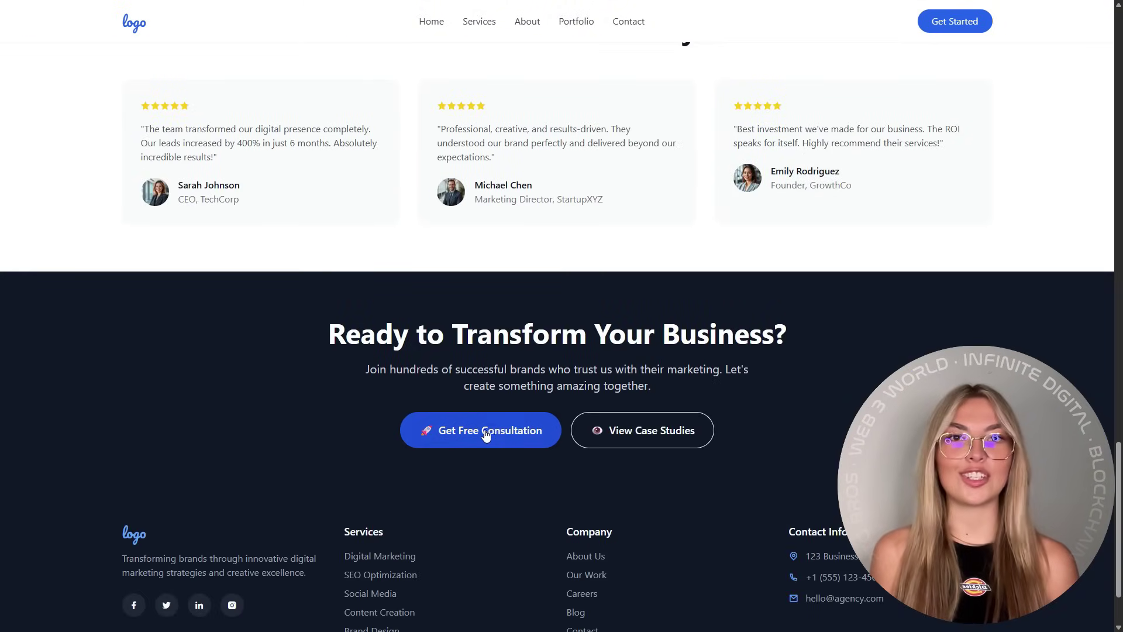
{"action": "left_click", "coordinate": [576, 21]}
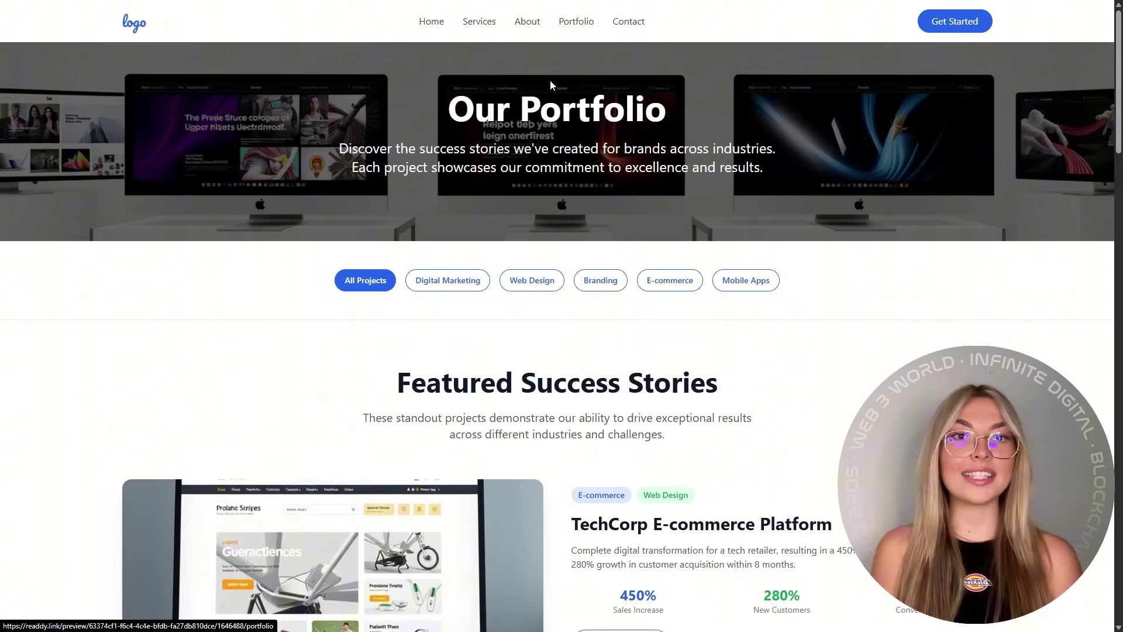
{"action": "scroll", "coordinate": [562, 316], "scroll_direction": "down", "scroll_amount": 8}
{"action": "scroll", "coordinate": [387, 329], "scroll_direction": "down", "scroll_amount": 20}
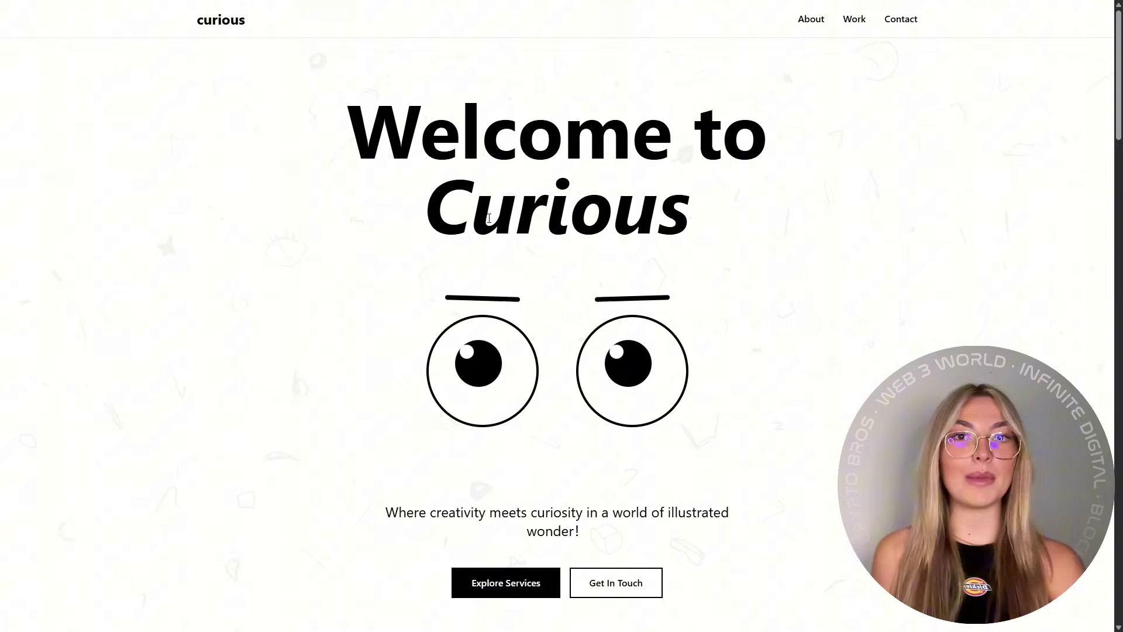
{"action": "left_click_drag", "start_coordinate": [473, 496], "coordinate": [363, 394]}
{"action": "left_click", "coordinate": [603, 329]}
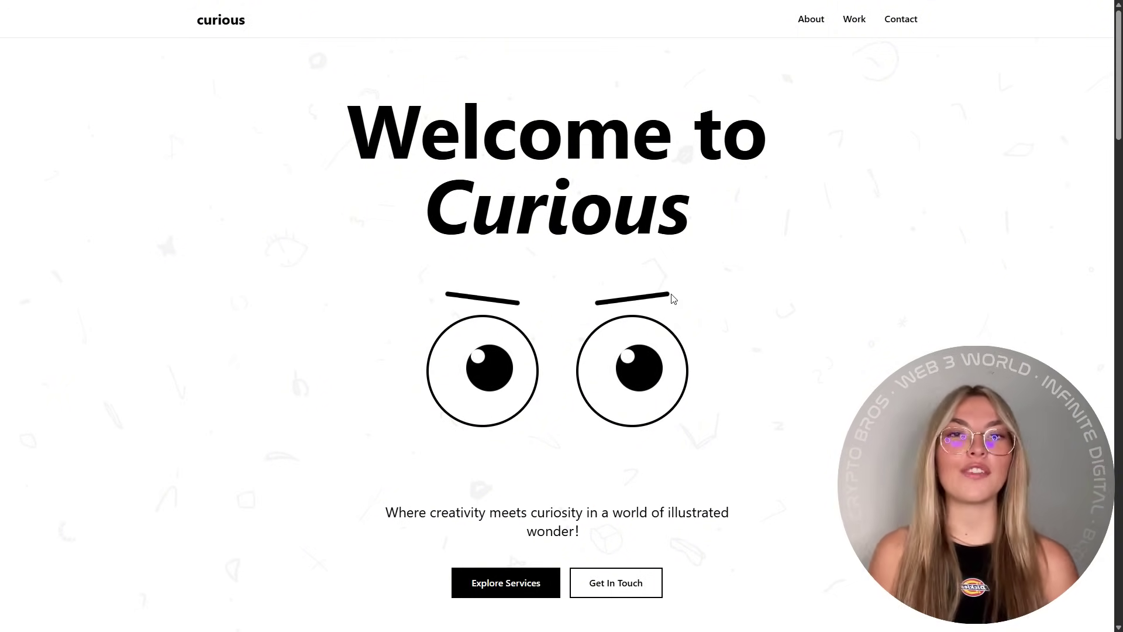
{"action": "scroll", "coordinate": [638, 279], "scroll_direction": "down", "scroll_amount": 3}
{"action": "scroll", "coordinate": [221, 192], "scroll_direction": "down", "scroll_amount": 2}
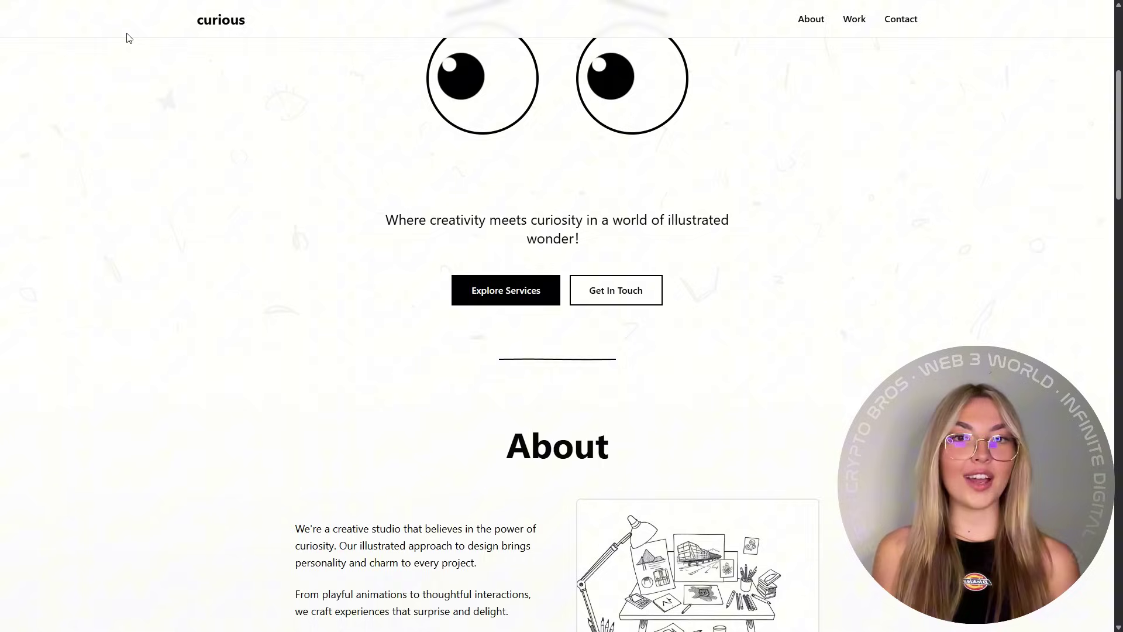
{"action": "scroll", "coordinate": [126, 35], "scroll_direction": "down", "scroll_amount": 1}
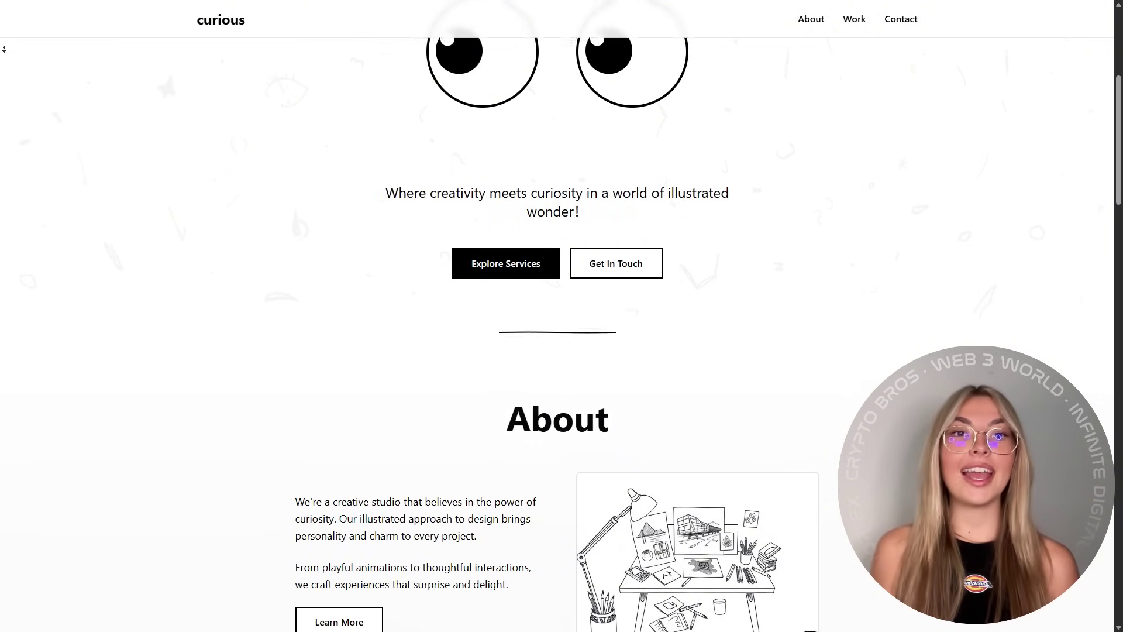
{"action": "scroll", "coordinate": [126, 35], "scroll_direction": "down", "scroll_amount": 2}
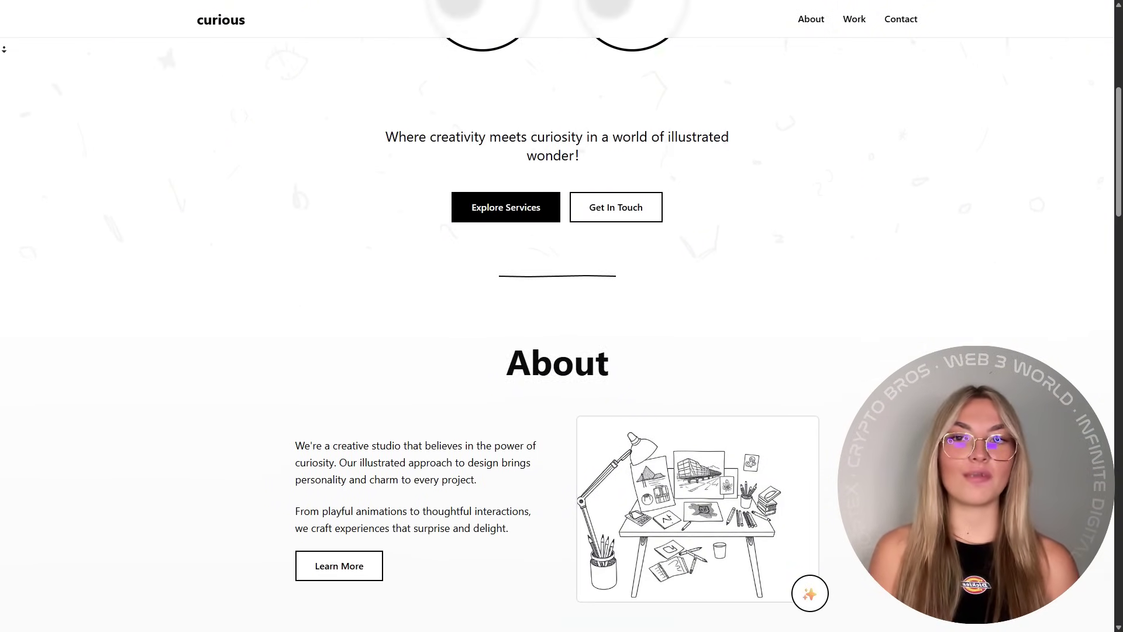
{"action": "scroll", "coordinate": [562, 287], "scroll_direction": "down", "scroll_amount": 1}
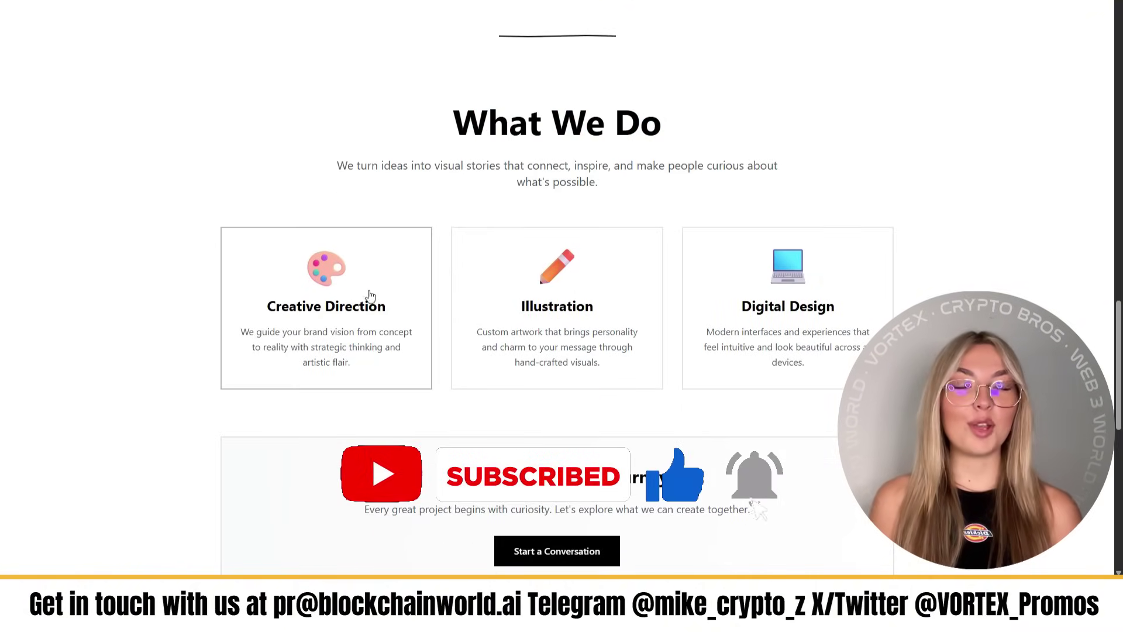
{"action": "scroll", "coordinate": [798, 286], "scroll_direction": "down", "scroll_amount": 3}
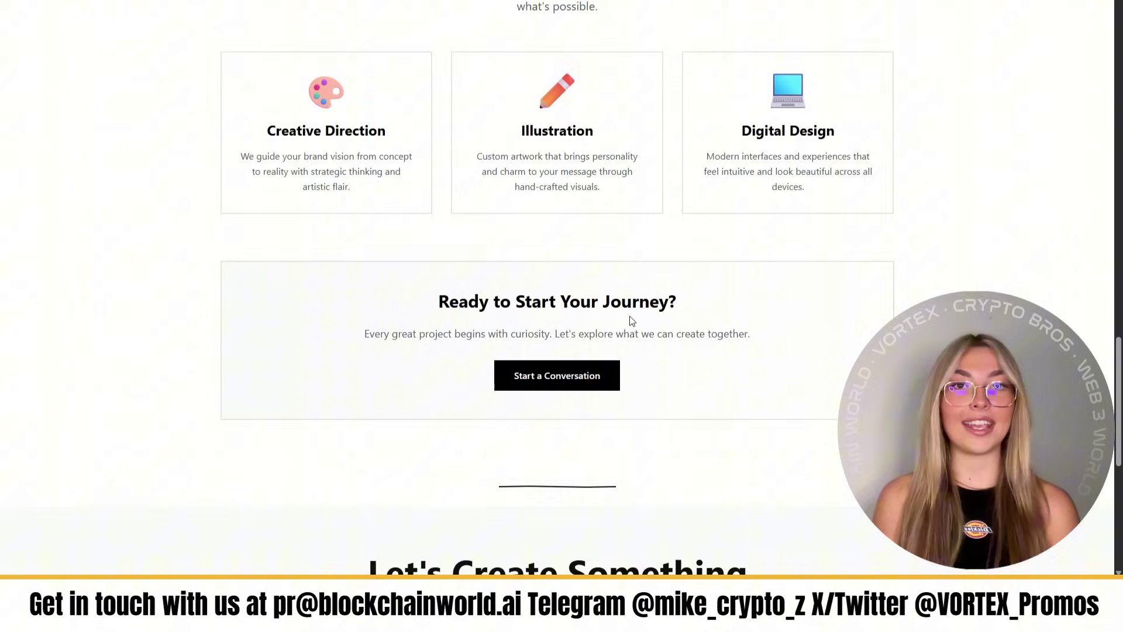
{"action": "scroll", "coordinate": [644, 414], "scroll_direction": "down", "scroll_amount": 5}
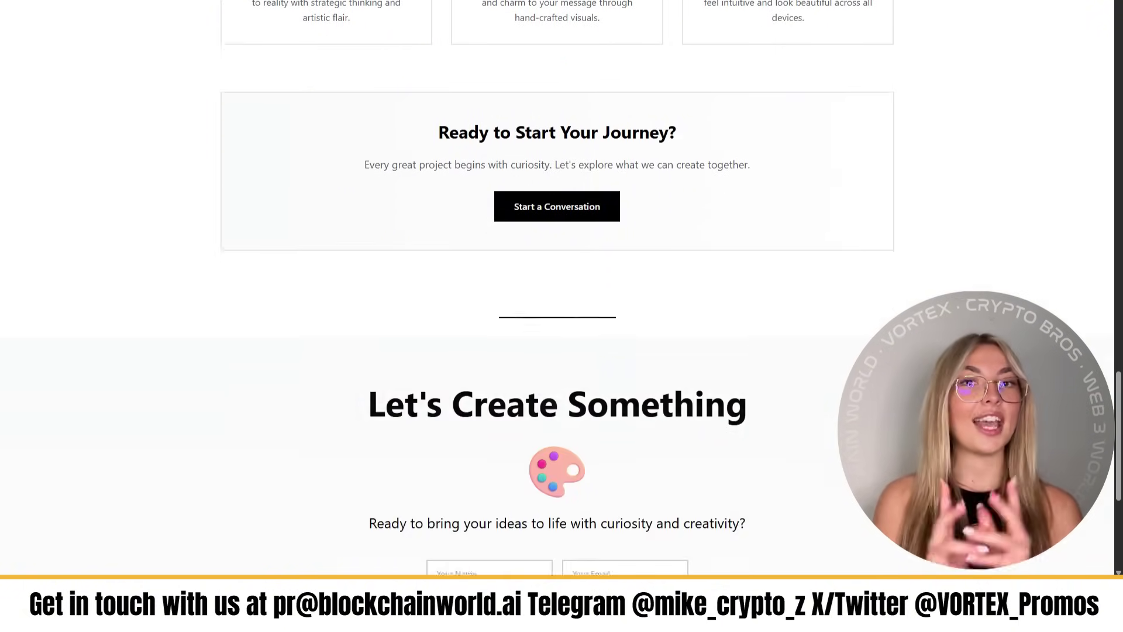
{"action": "scroll", "coordinate": [771, 294], "scroll_direction": "down", "scroll_amount": 3}
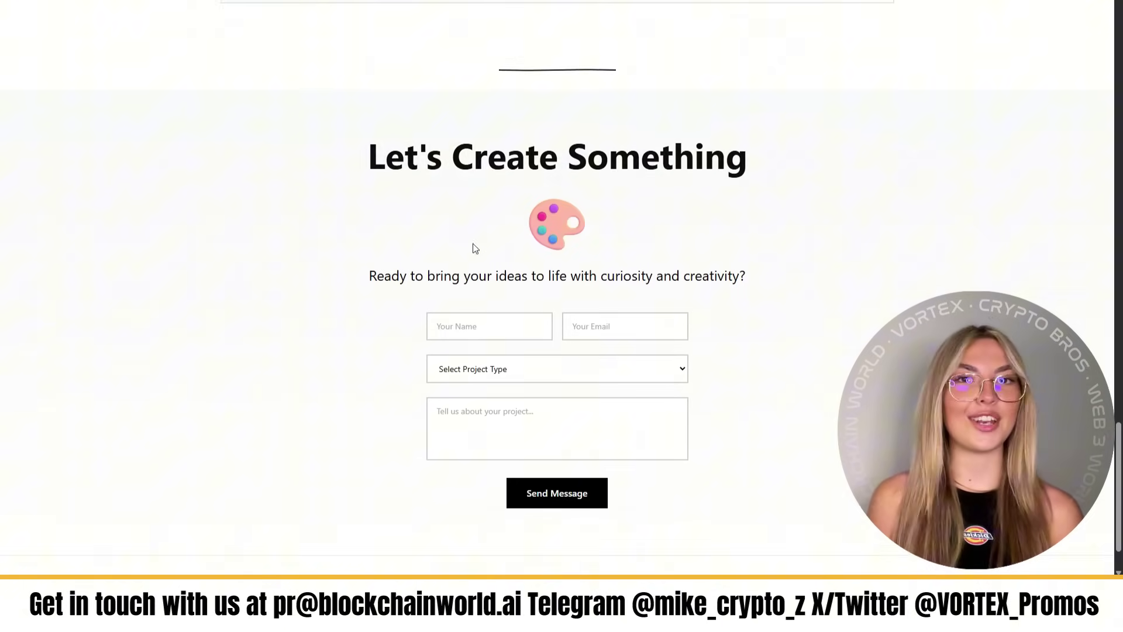